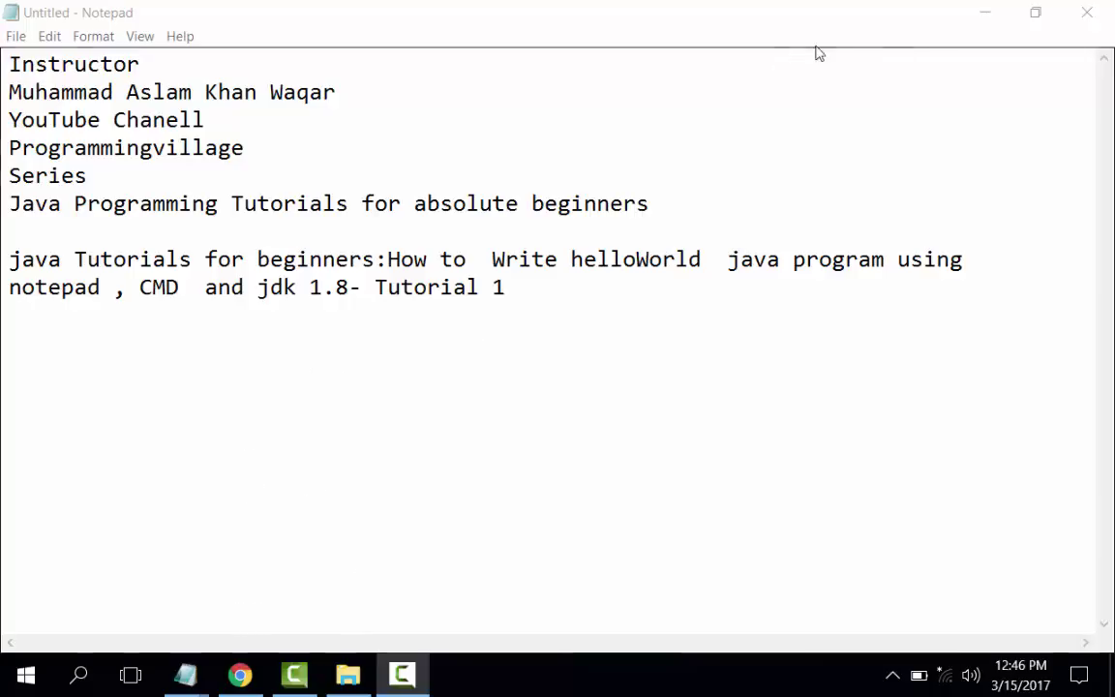
- Minimize the open windows and launch Command Prompt from its desktop shortcut
left_click(979, 27)
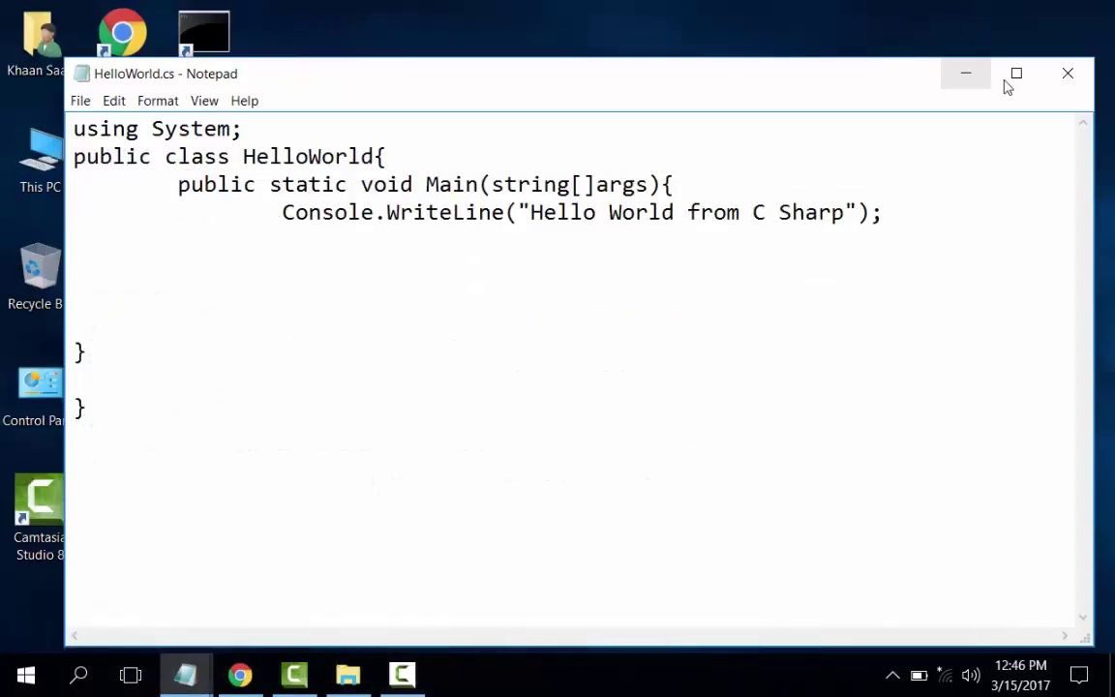
left_click(963, 83)
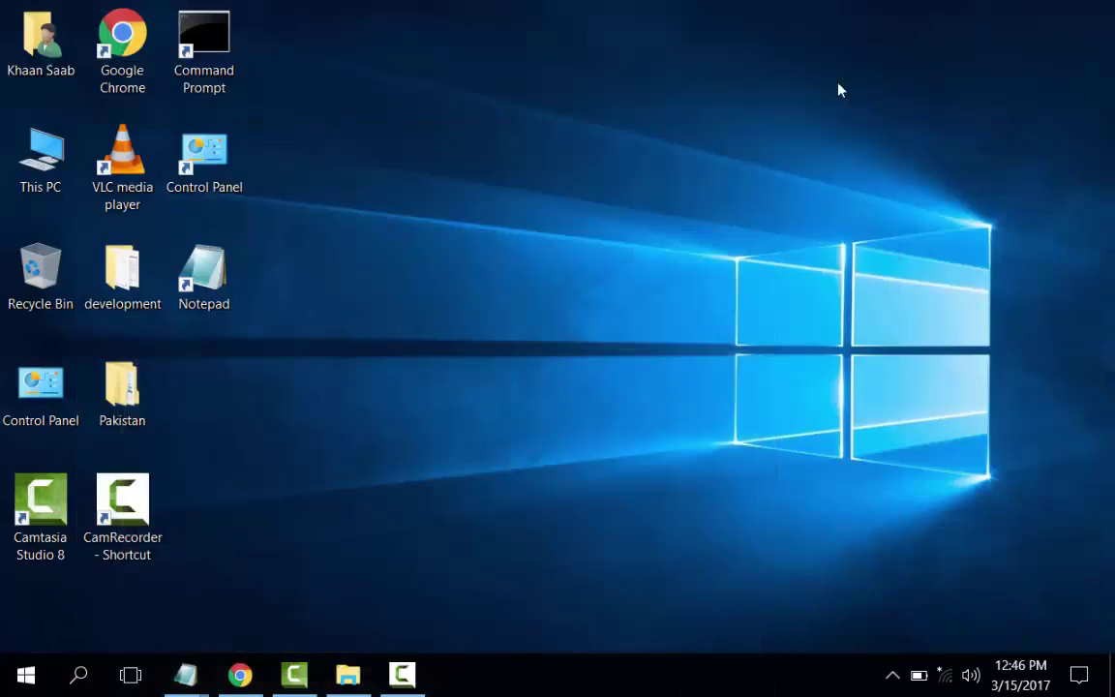
double_click(206, 54)
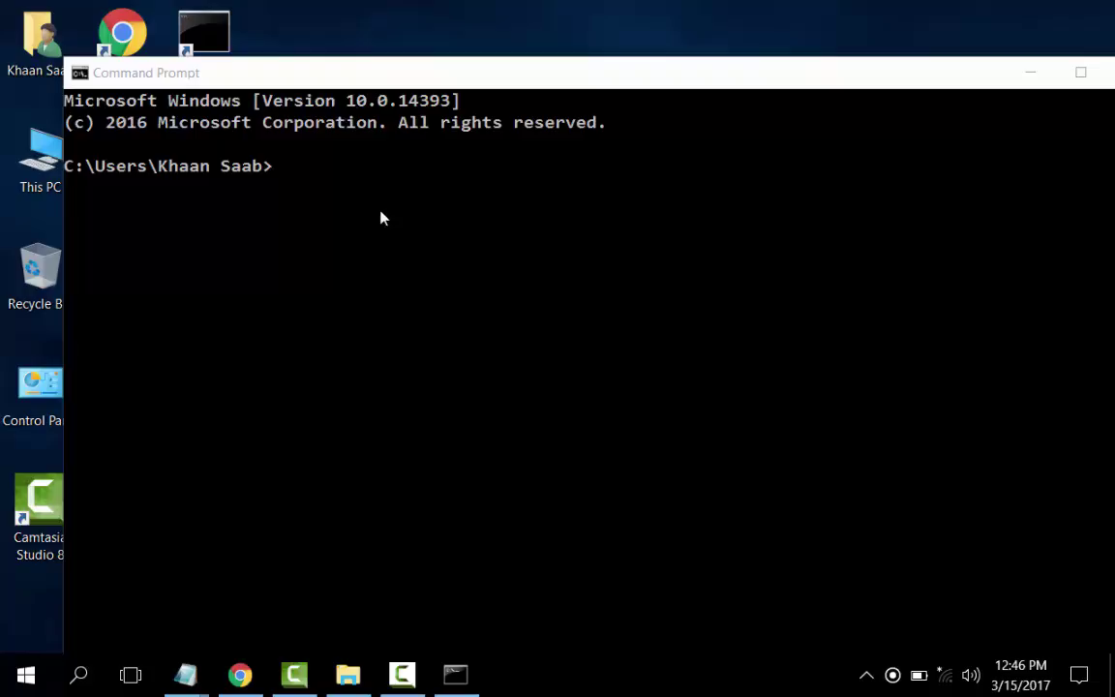
left_click(271, 172)
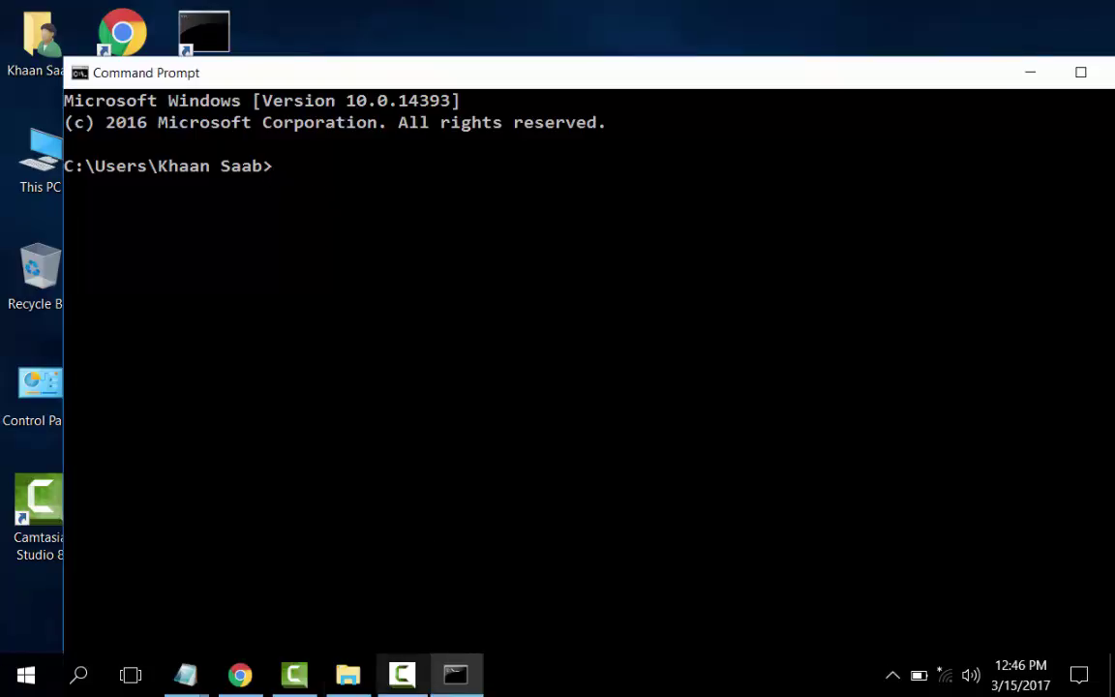
- From the development folder, run notepad HelloWorld.java to open the file in Notepad
left_click(402, 675)
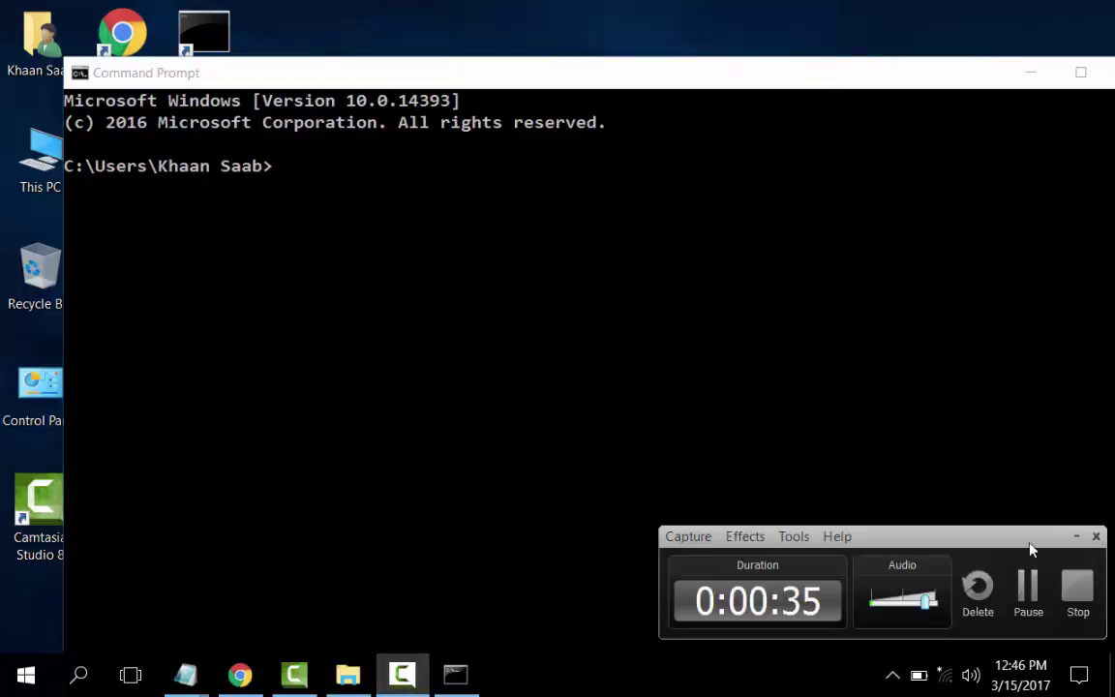
left_click(1028, 586)
type("cd desktop")
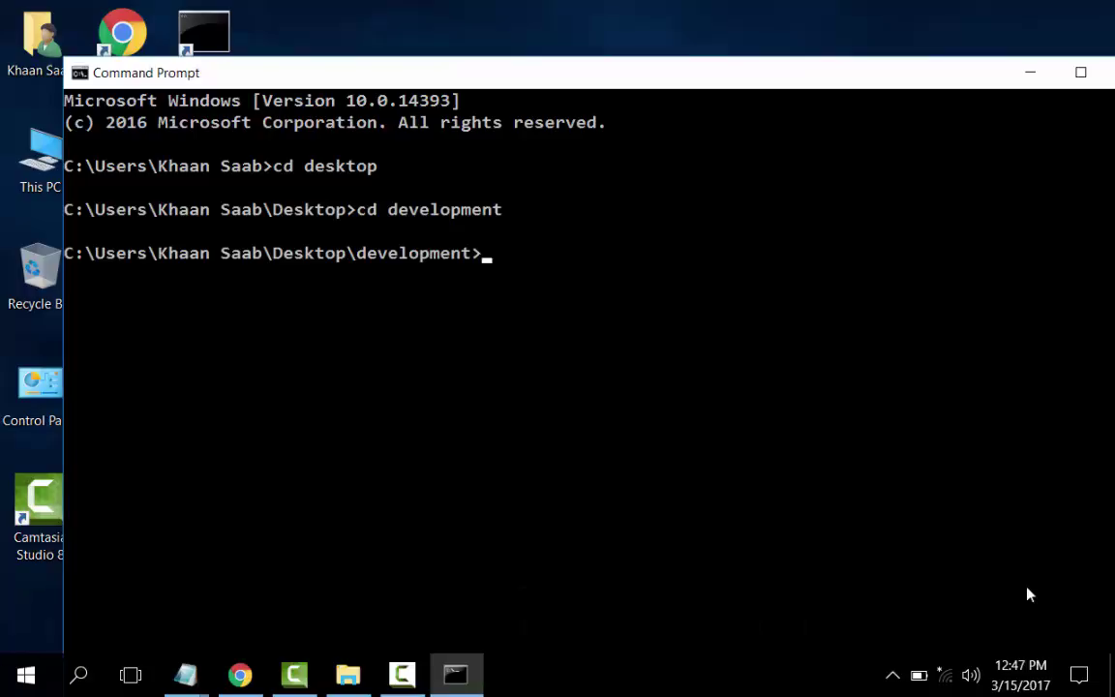
type("not")
type("epad ")
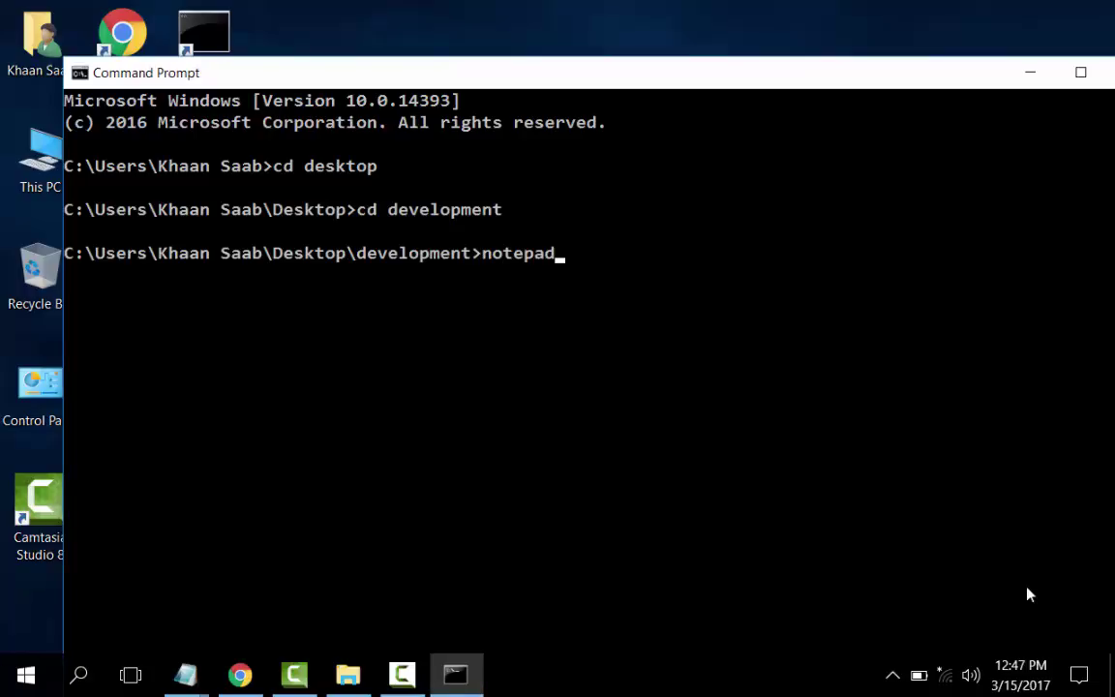
type("Hel")
type("loWo")
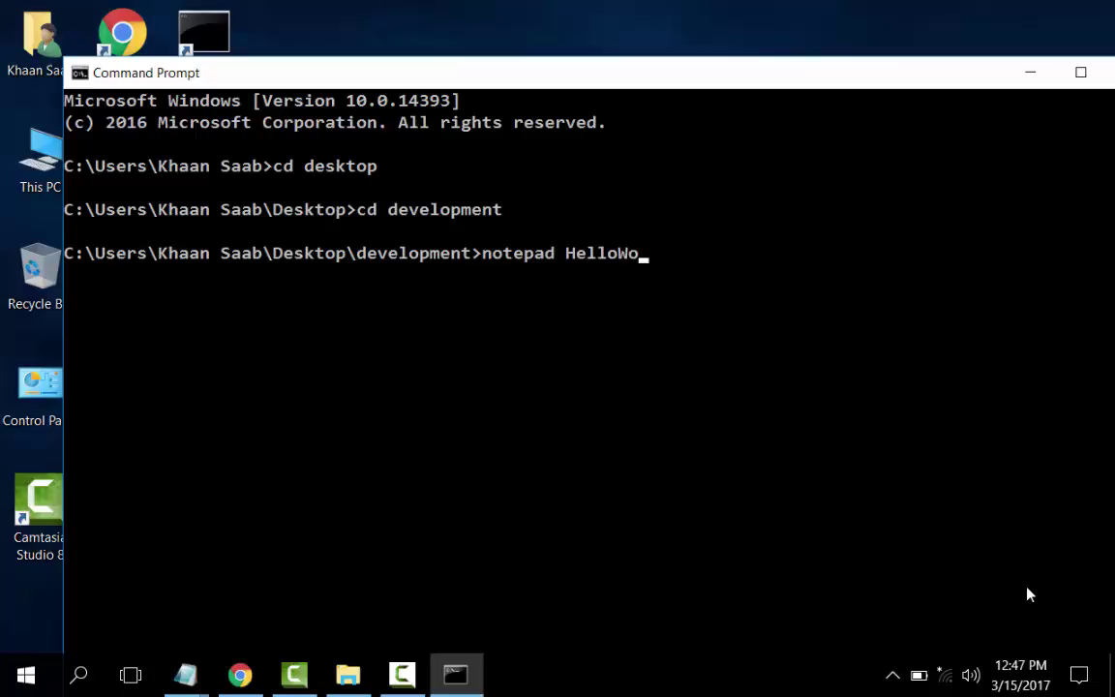
type("rld")
type(".ja")
type("va")
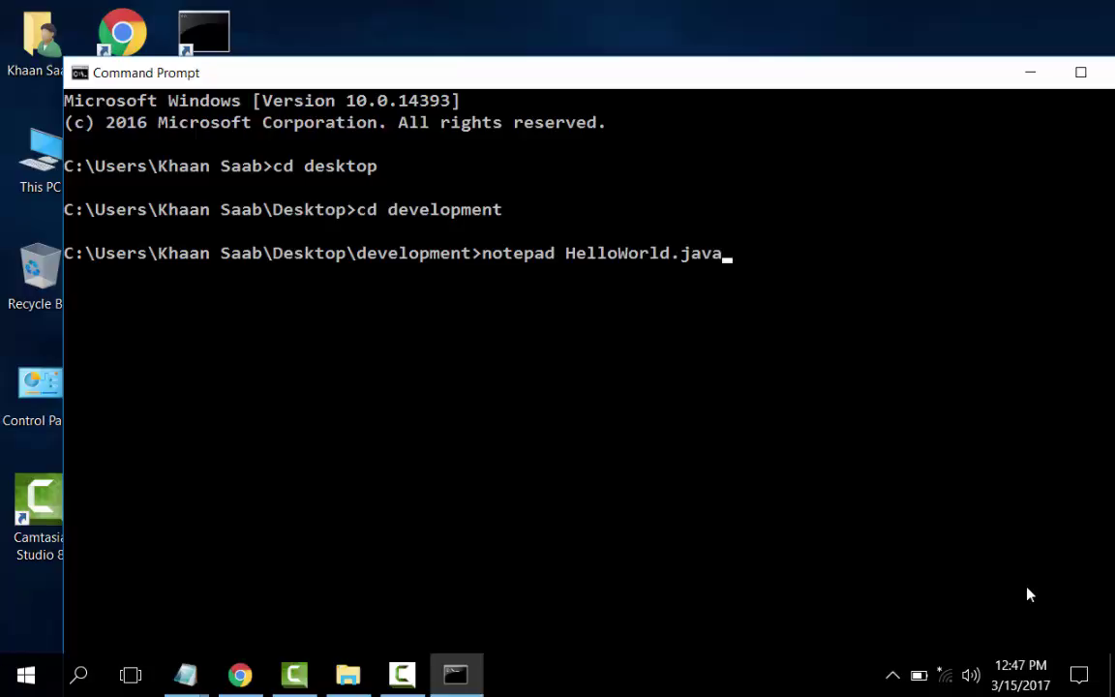
key("Return")
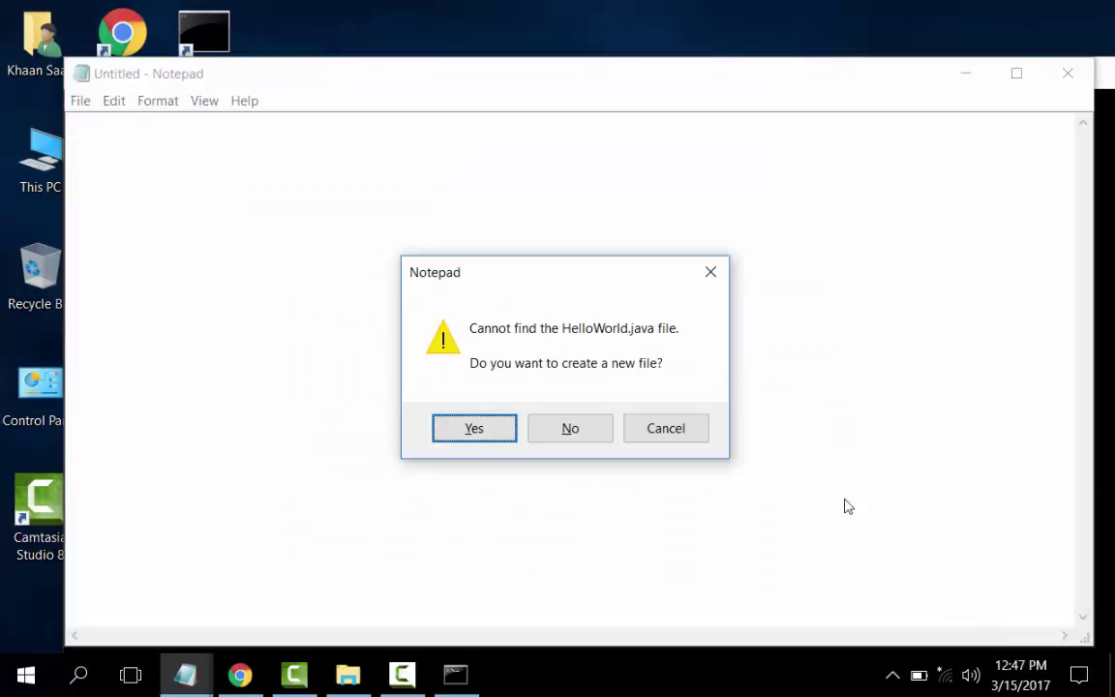
- Create HelloWorld.java and write the public class HelloWorld declaration with its closing brace
left_click(476, 439)
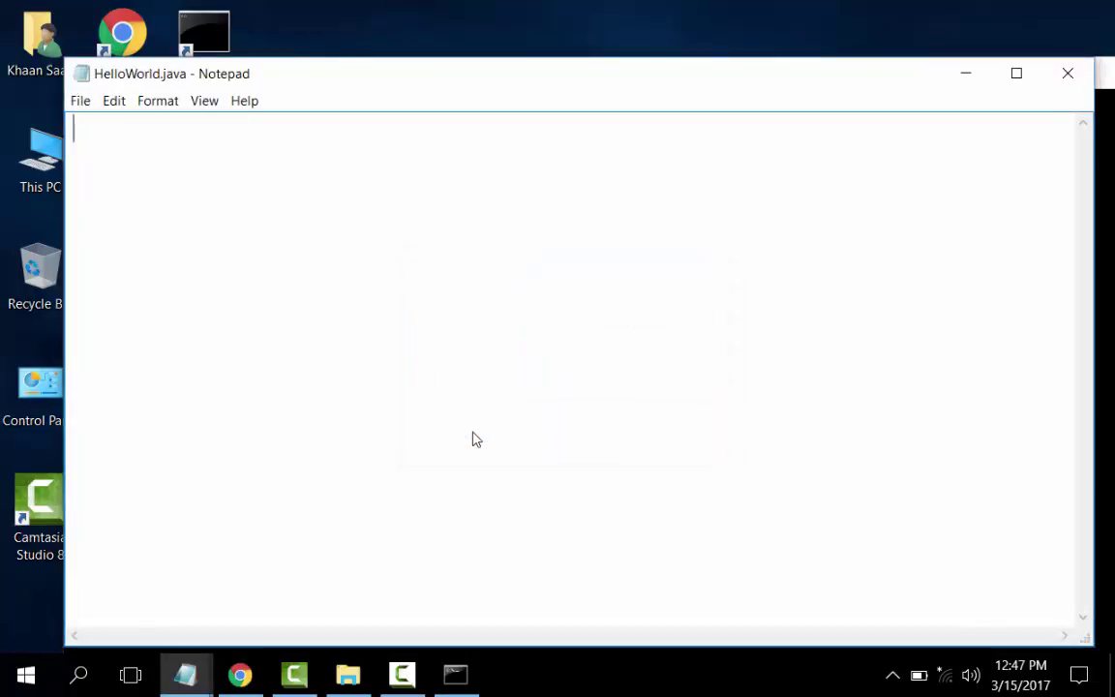
type("pub")
type("lic ")
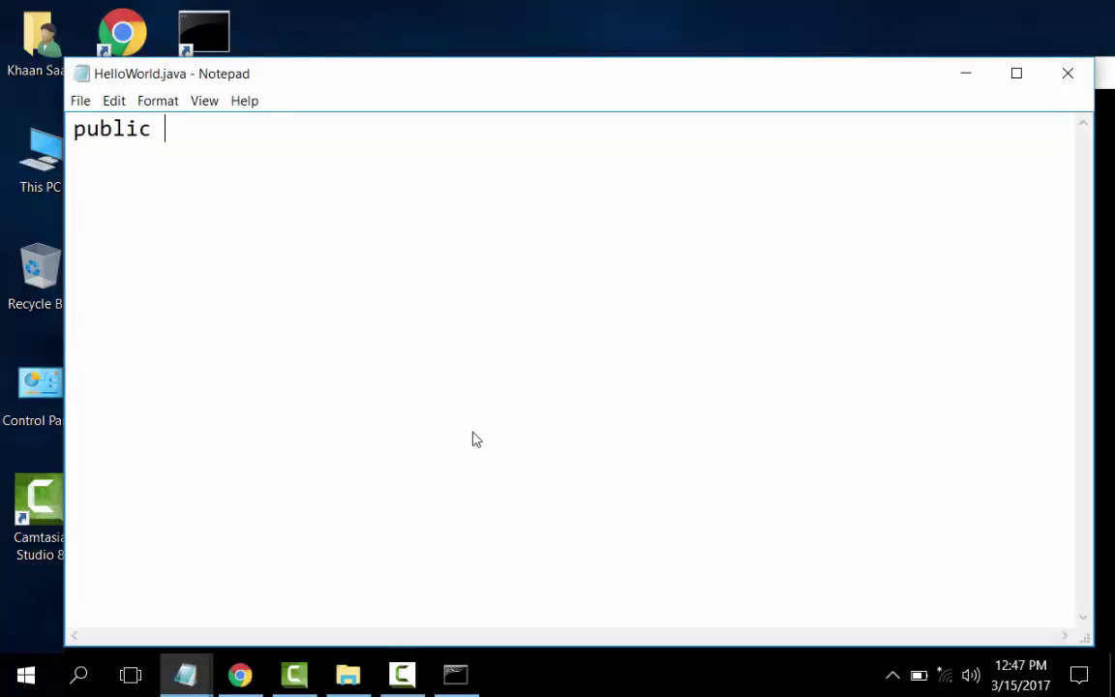
type("class")
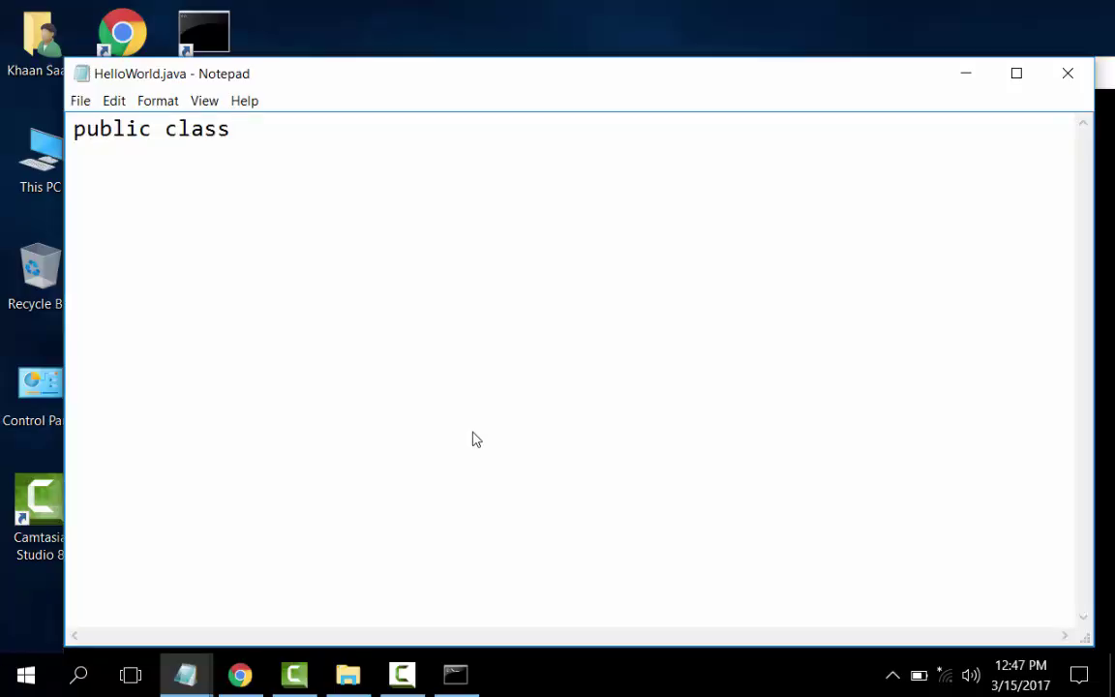
type(" Hel")
type("loWor")
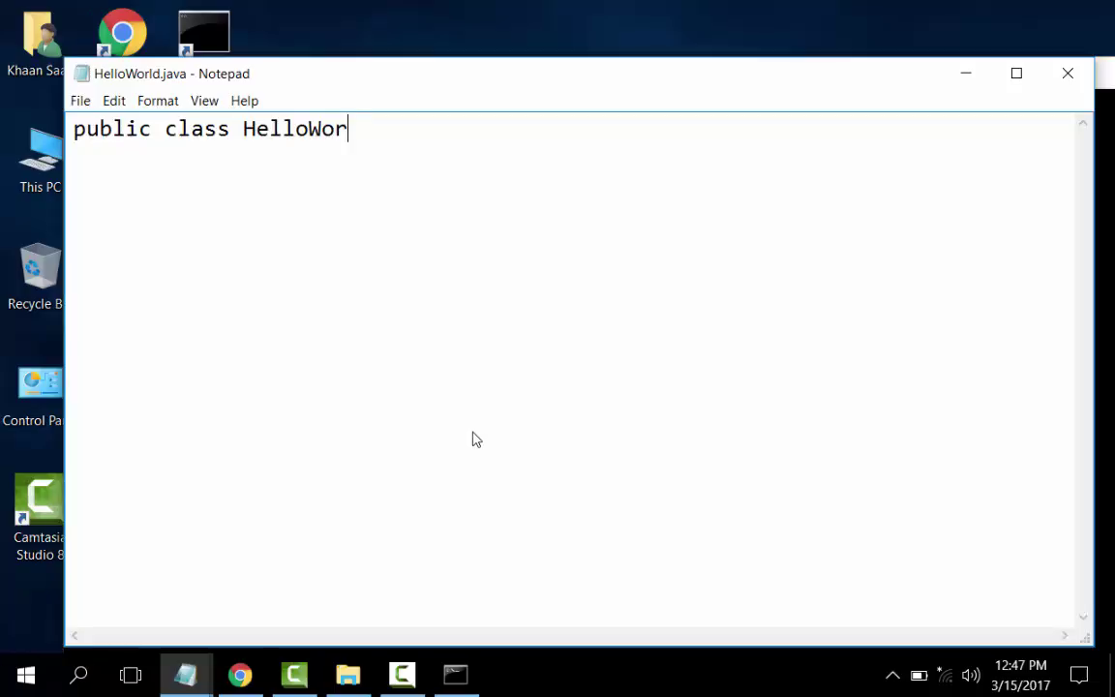
type("ld{")
key("Return")
key("Return")
type("}")
left_click(402, 142)
key("Return")
- Add the public main method header taking string[]args, opening its body
type("PUB")
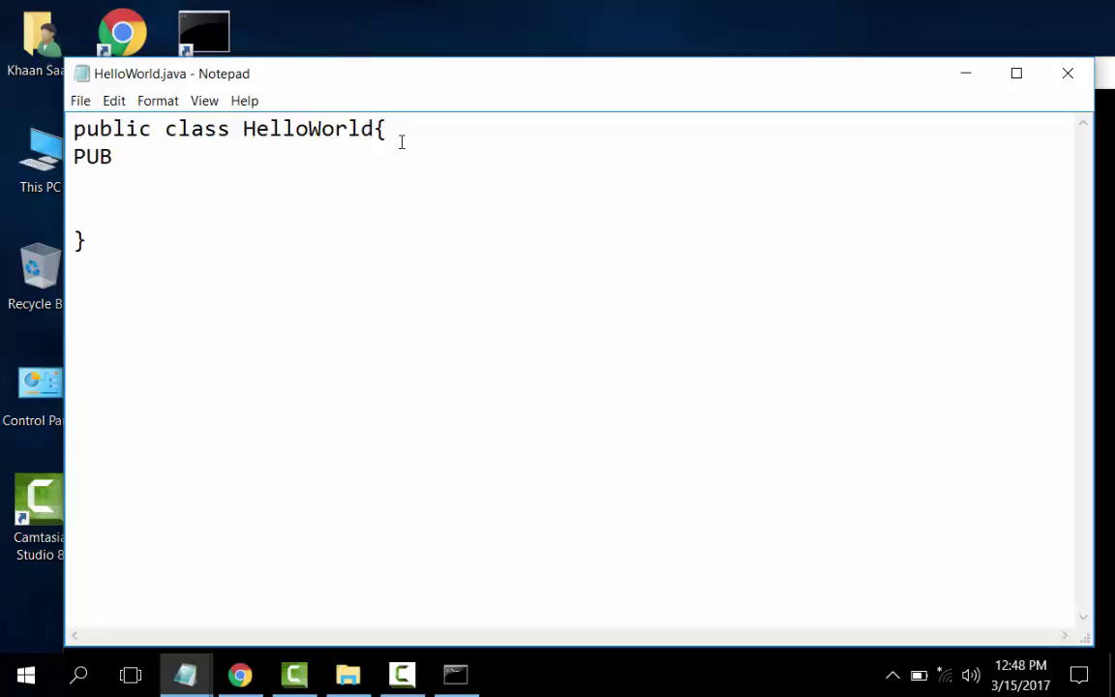
type("LIC")
key("BackSpace")
key("BackSpace")
key("BackSpace")
key("BackSpace")
key("BackSpace")
key("BackSpace")
key("BackSpace")
type("pu")
type("blic")
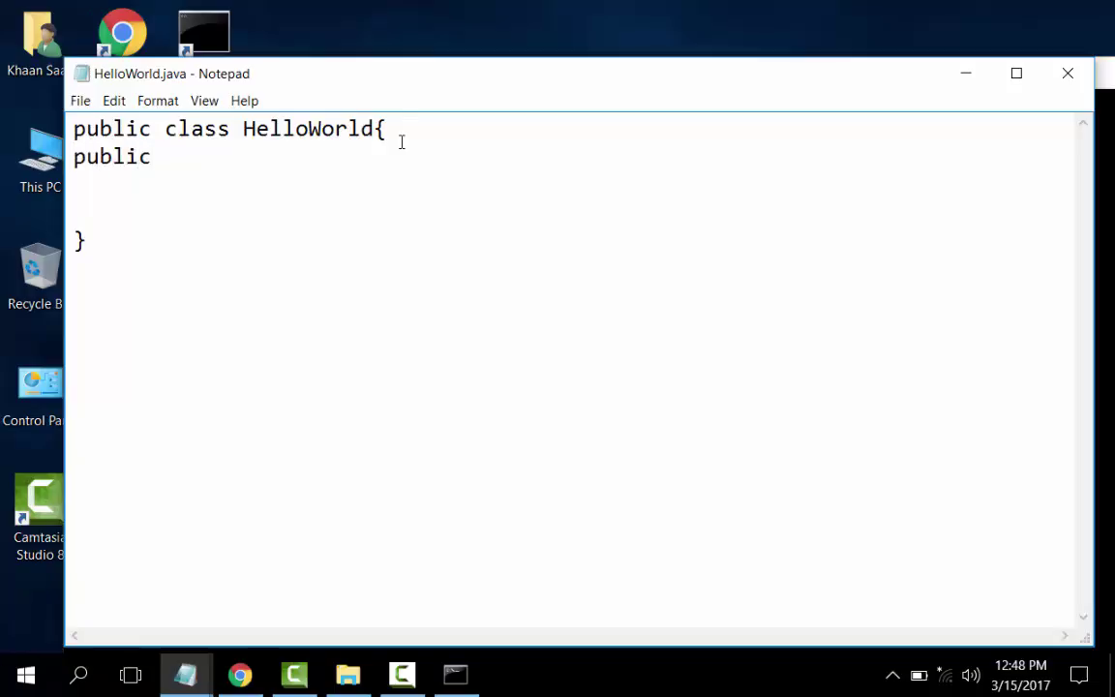
left_click(401, 675)
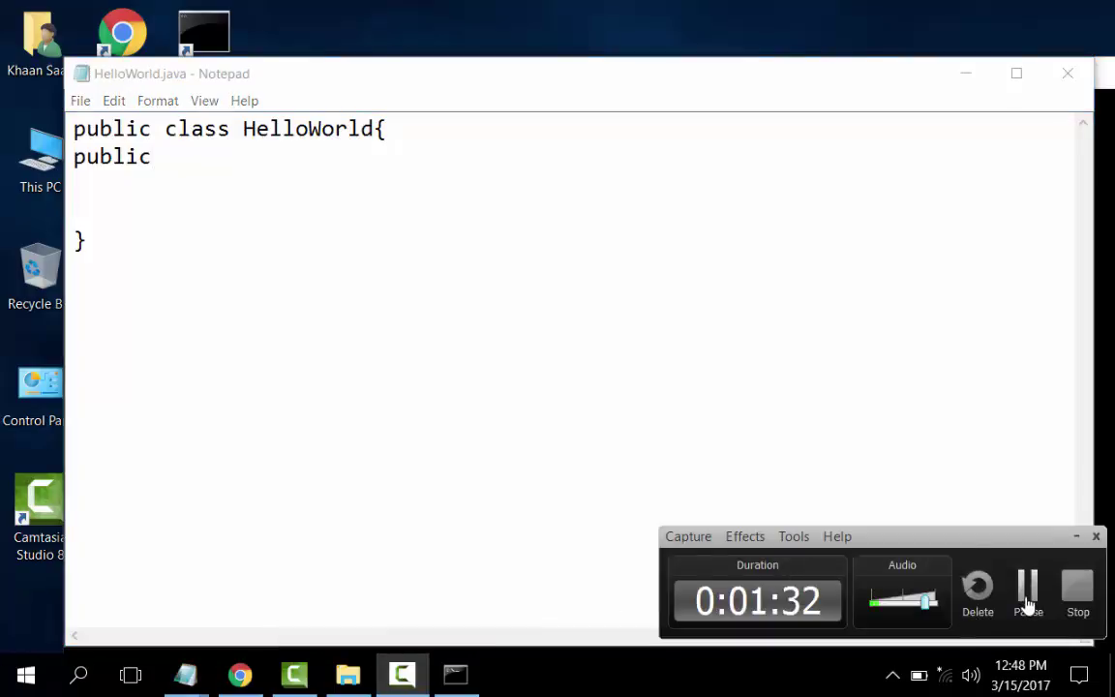
left_click(1027, 602)
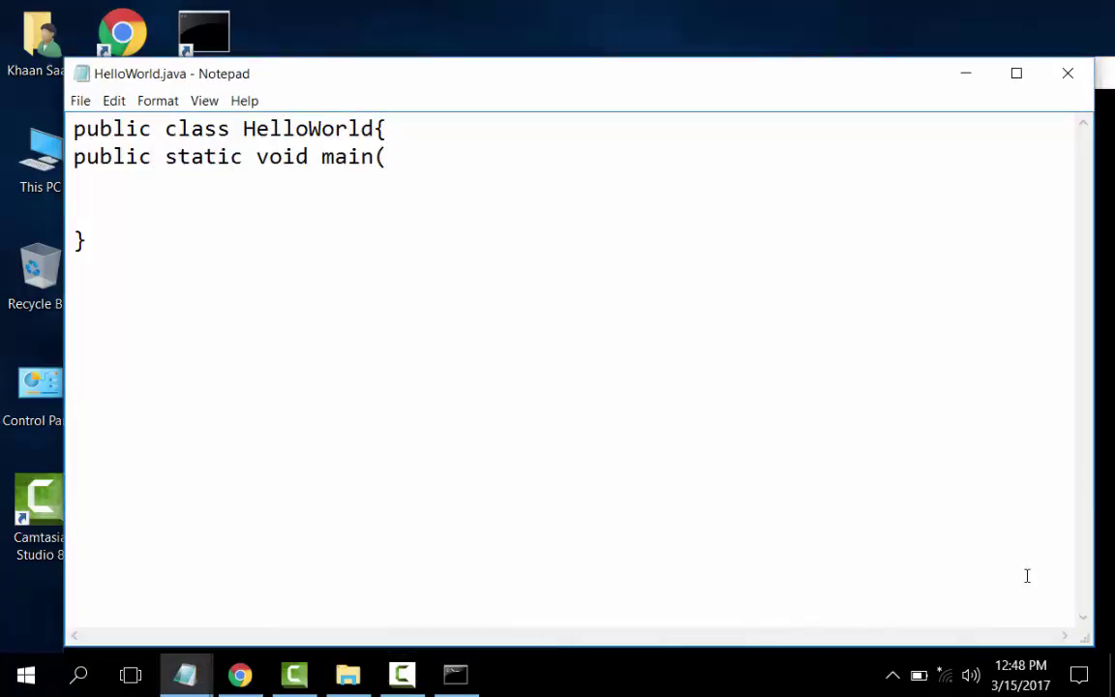
type("str")
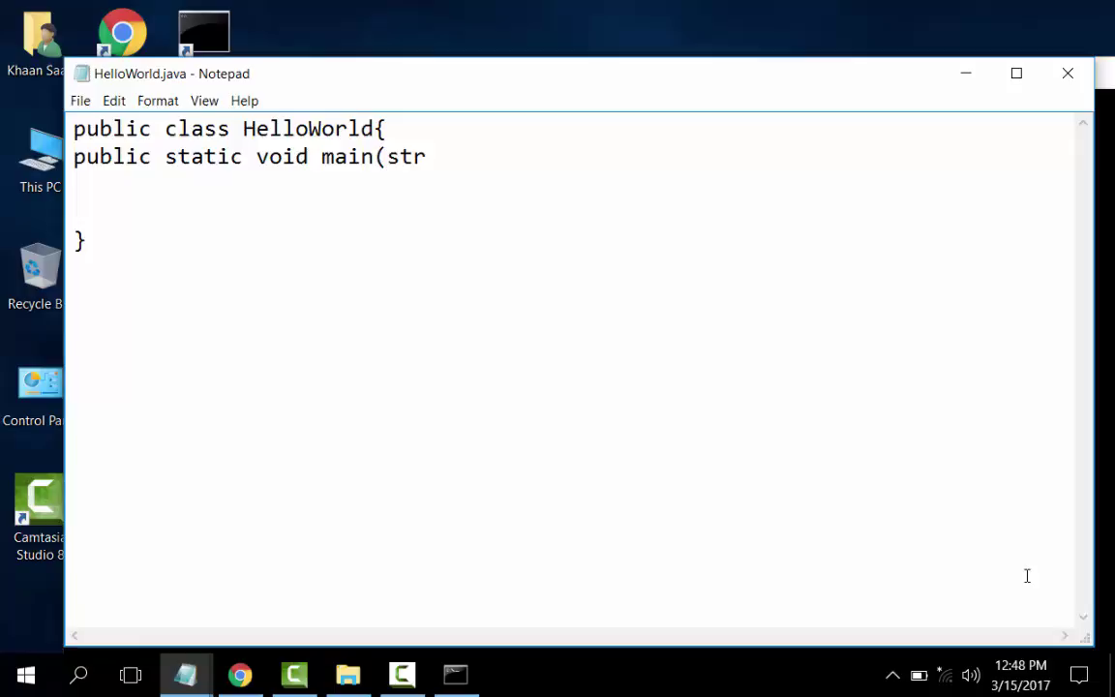
type("ing[")
type("]ar")
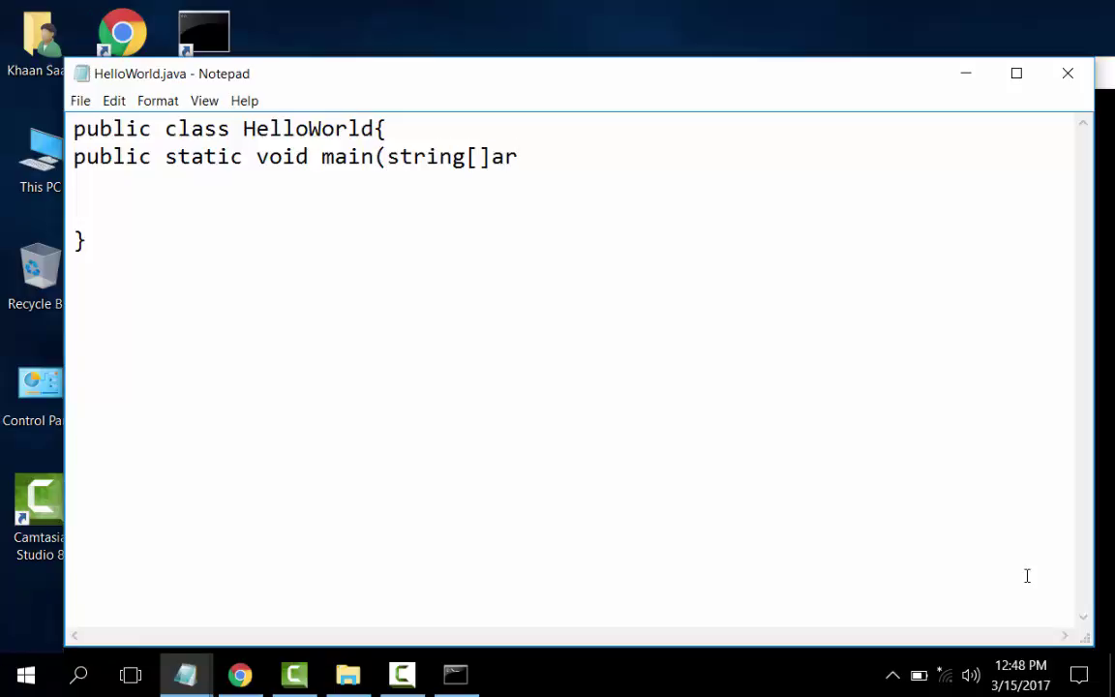
type("gs")
type("){")
key("Return")
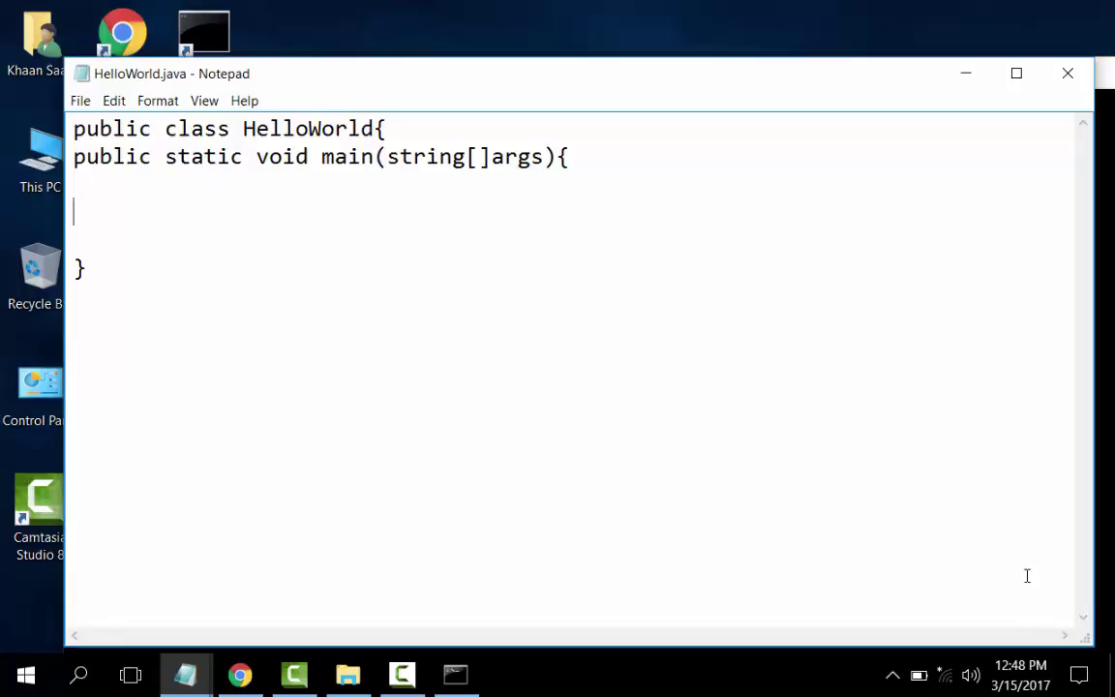
- Close the main method with a brace and indent its header and closing brace
type("}")
left_click(69, 146)
key("Tab")
left_click(72, 204)
key("Tab")
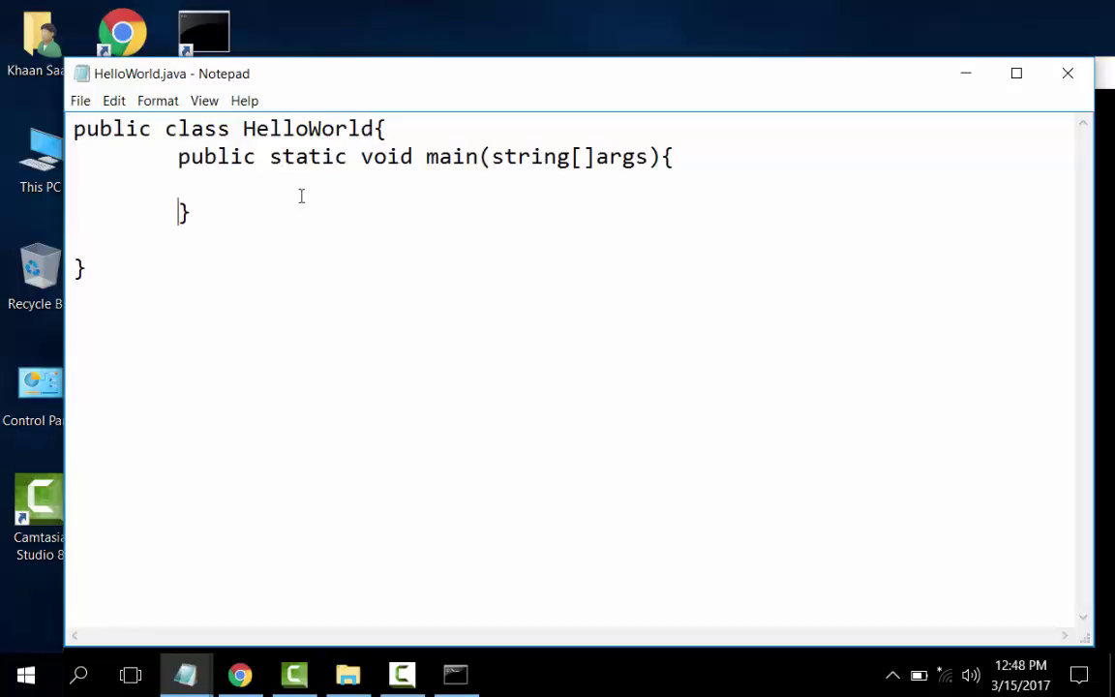
- Add the indented statement System.out.println("Hello World from java"); inside main
left_click(695, 153)
key("Return")
key("Tab")
key("Tab")
type("Syst")
type("em")
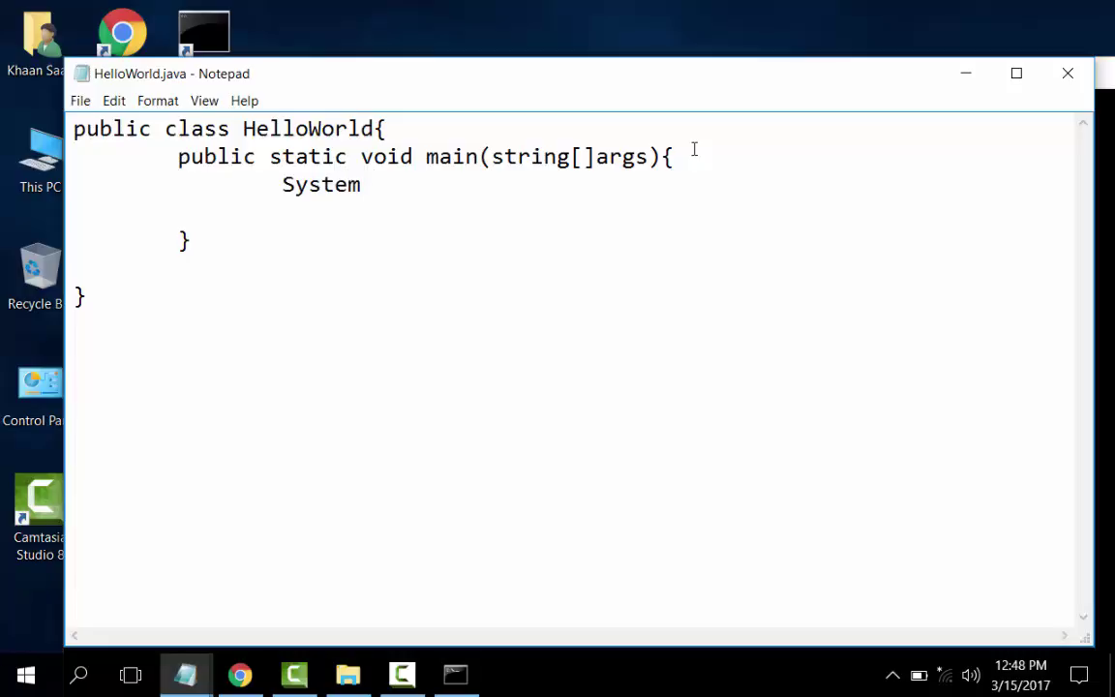
type(".out")
type(".print")
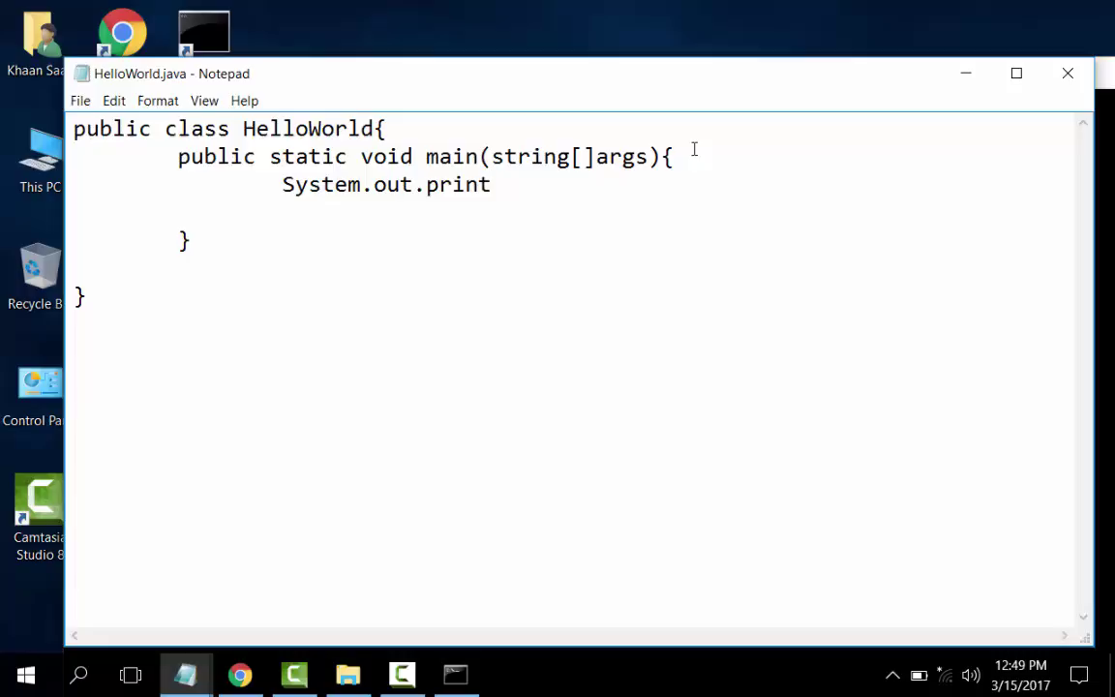
type("ln(\"")
type("Hello W")
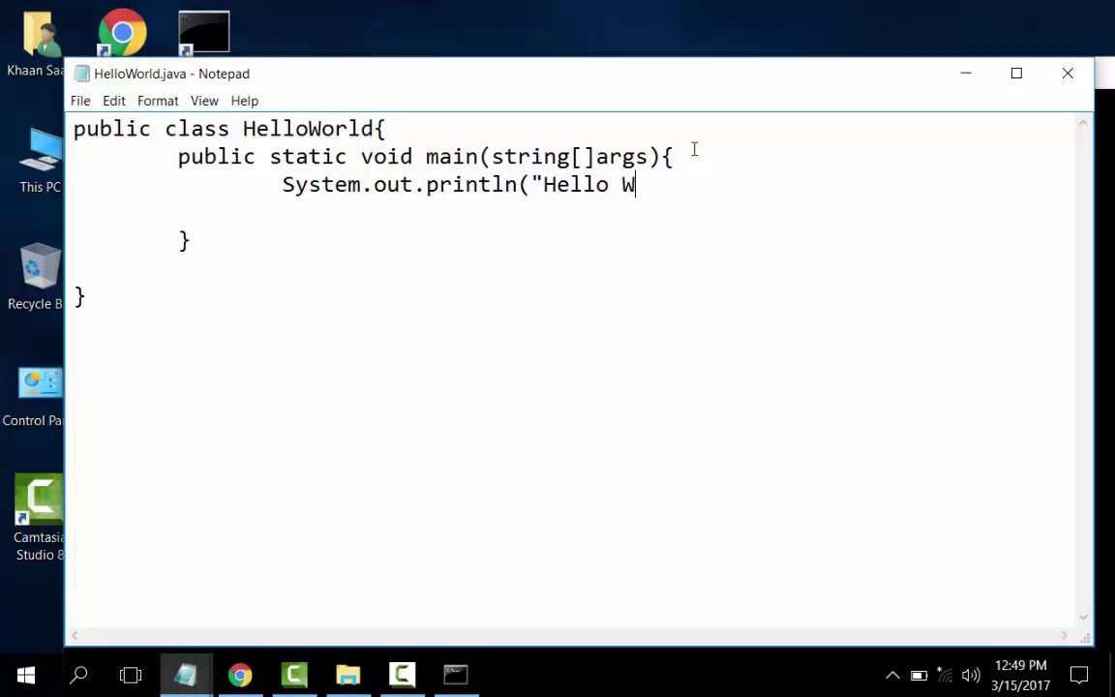
type("orld fro")
type("m java")
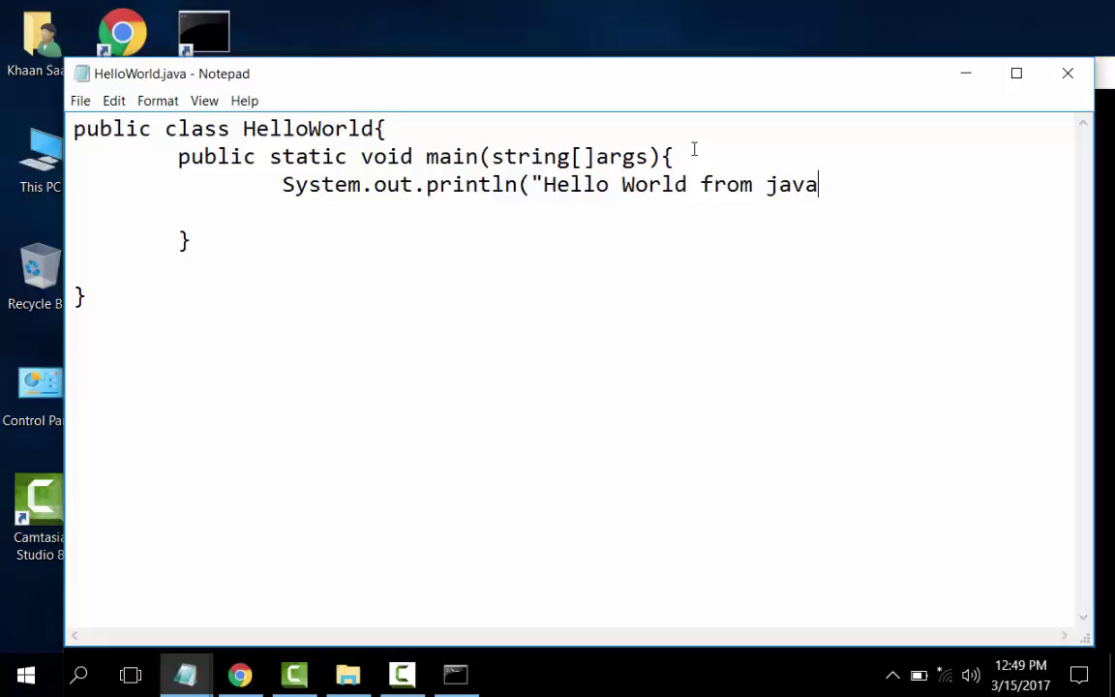
type("\")")
type(";")
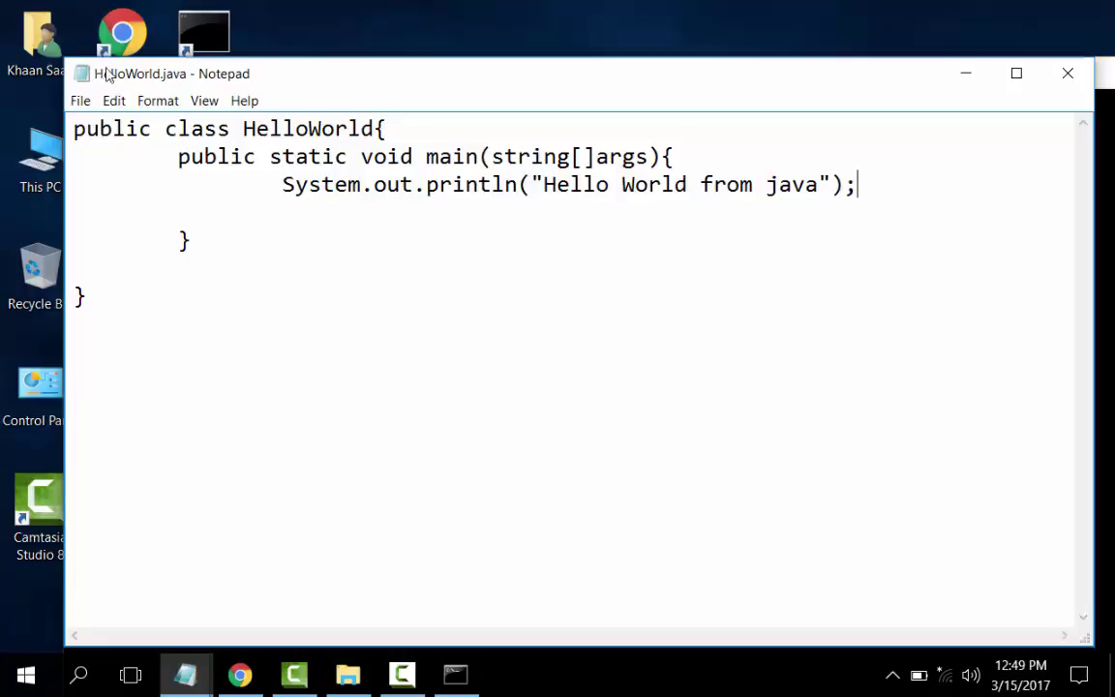
- Save HelloWorld.java via File > Save and minimize Notepad to show Command Prompt
left_click_drag(102, 72, 142, 74)
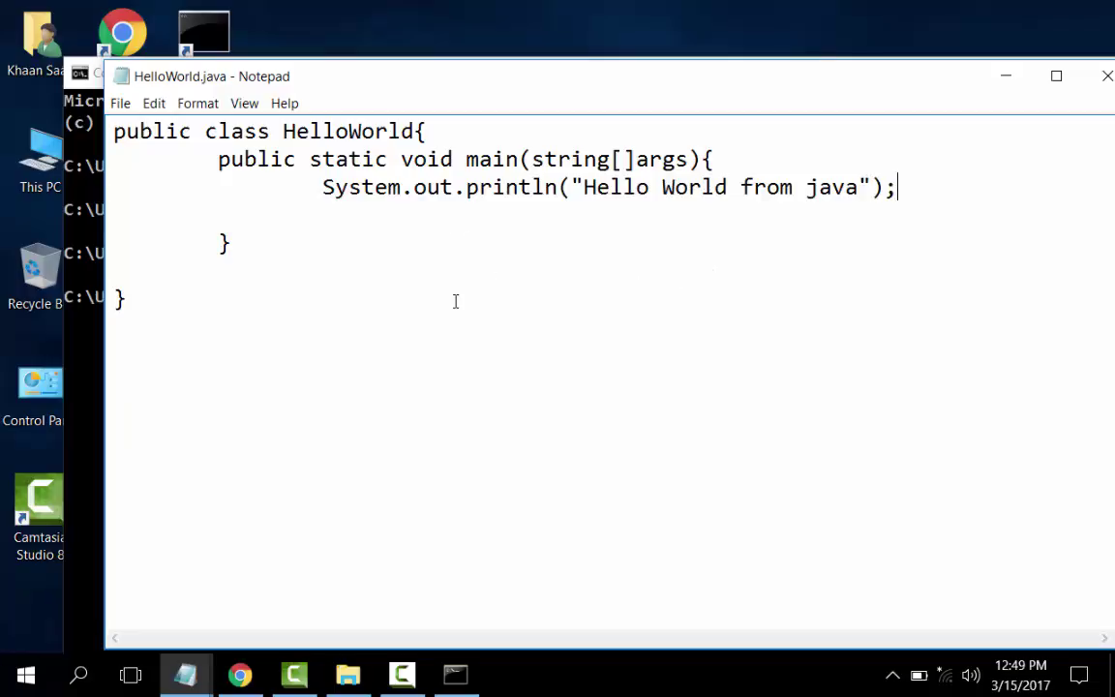
left_click(120, 104)
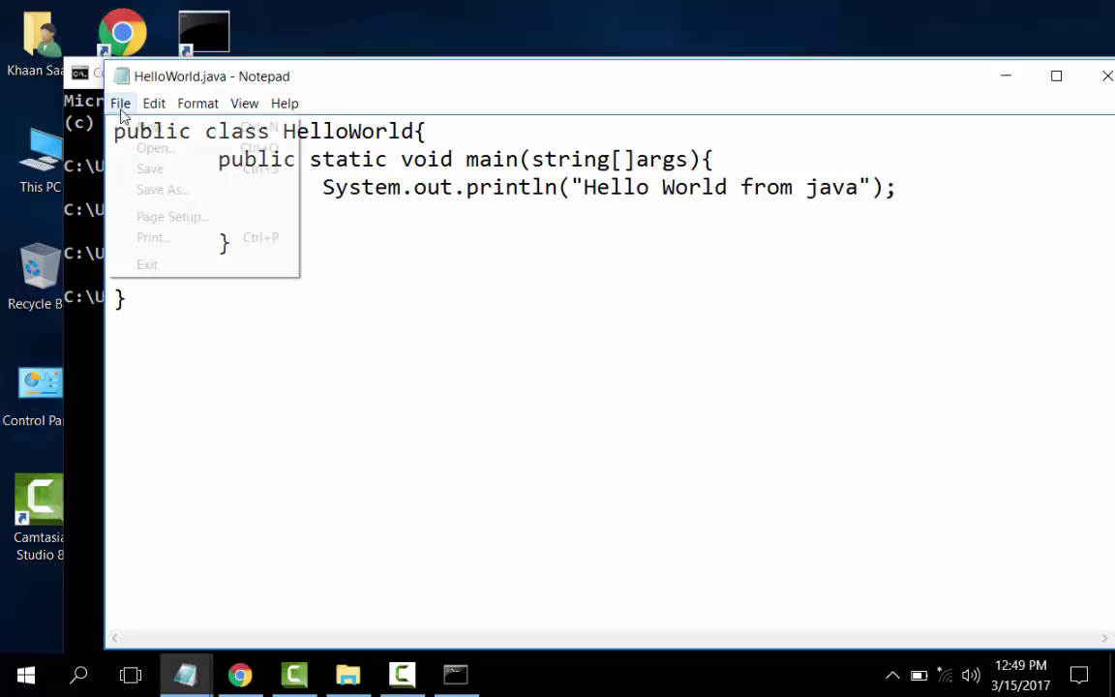
left_click(153, 171)
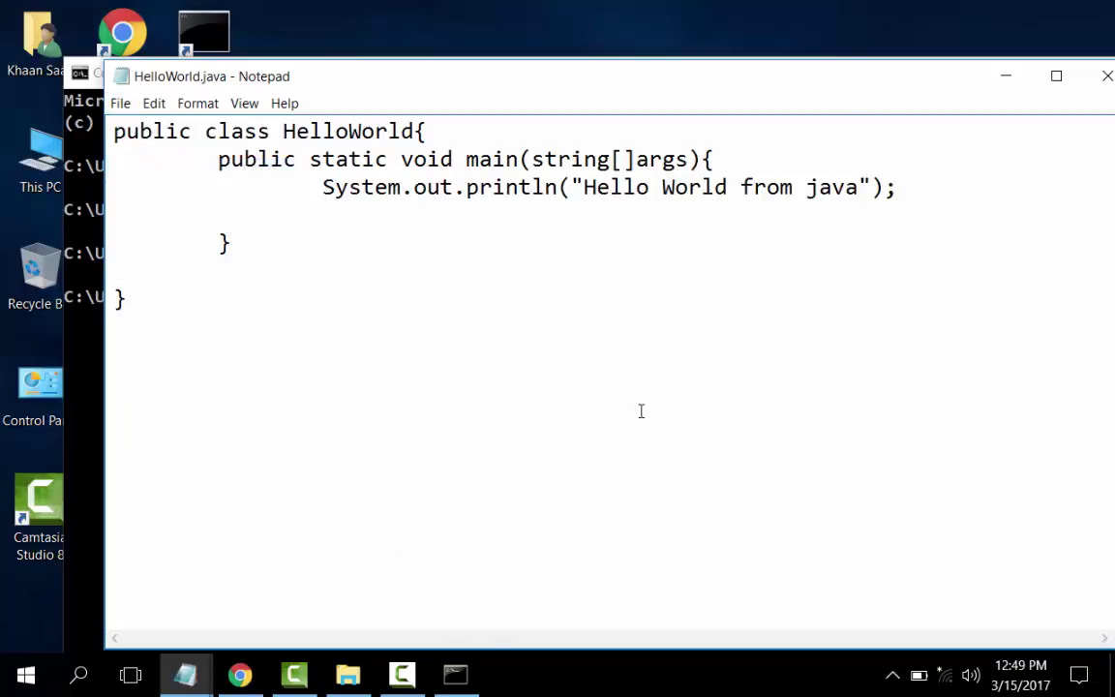
left_click(1007, 78)
- Run javac HelloWorld.java, which fails with a cannot find symbol error for class string
type("j")
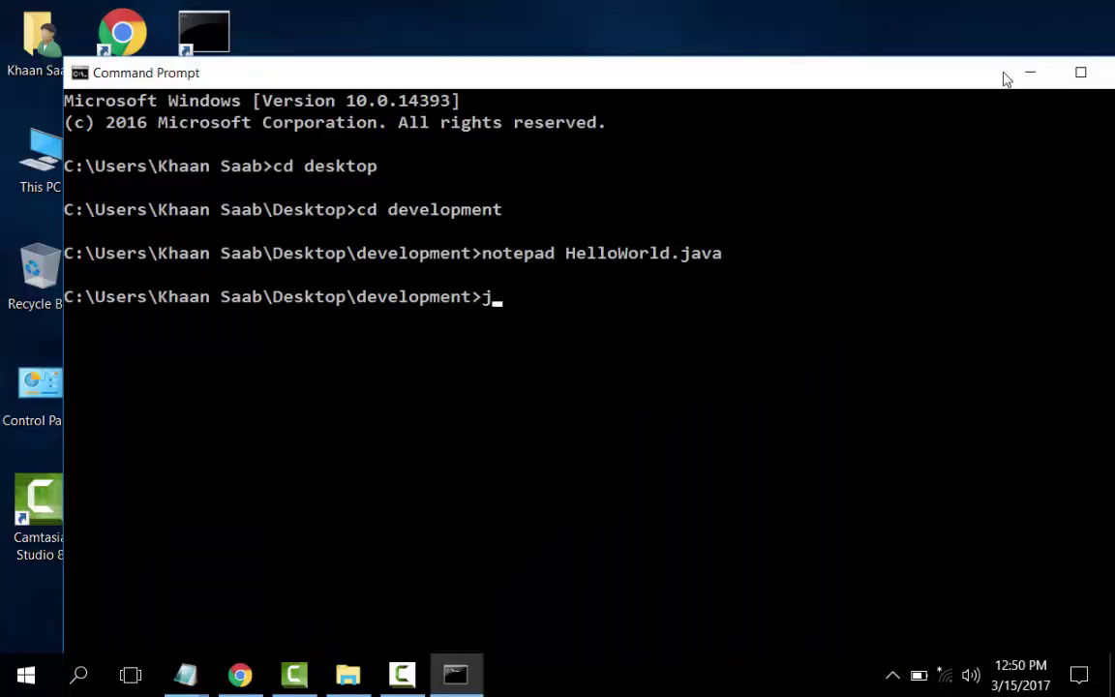
type("avac")
type(" He")
type("lloW")
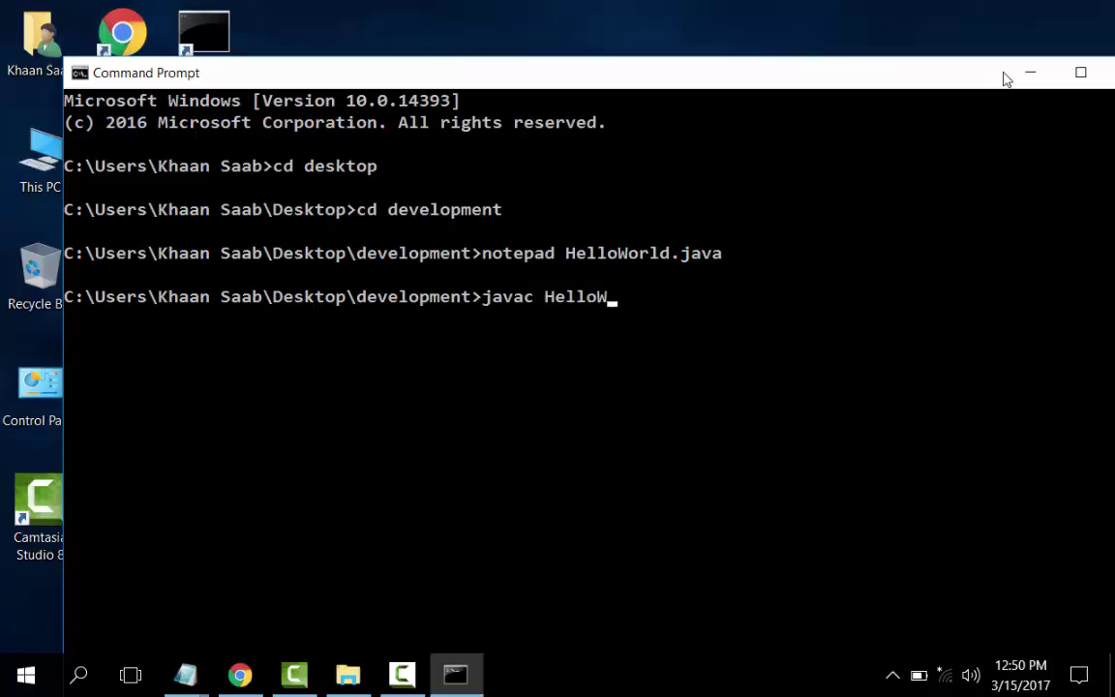
type("orld")
type(".ja")
key("BackSpace")
type("v")
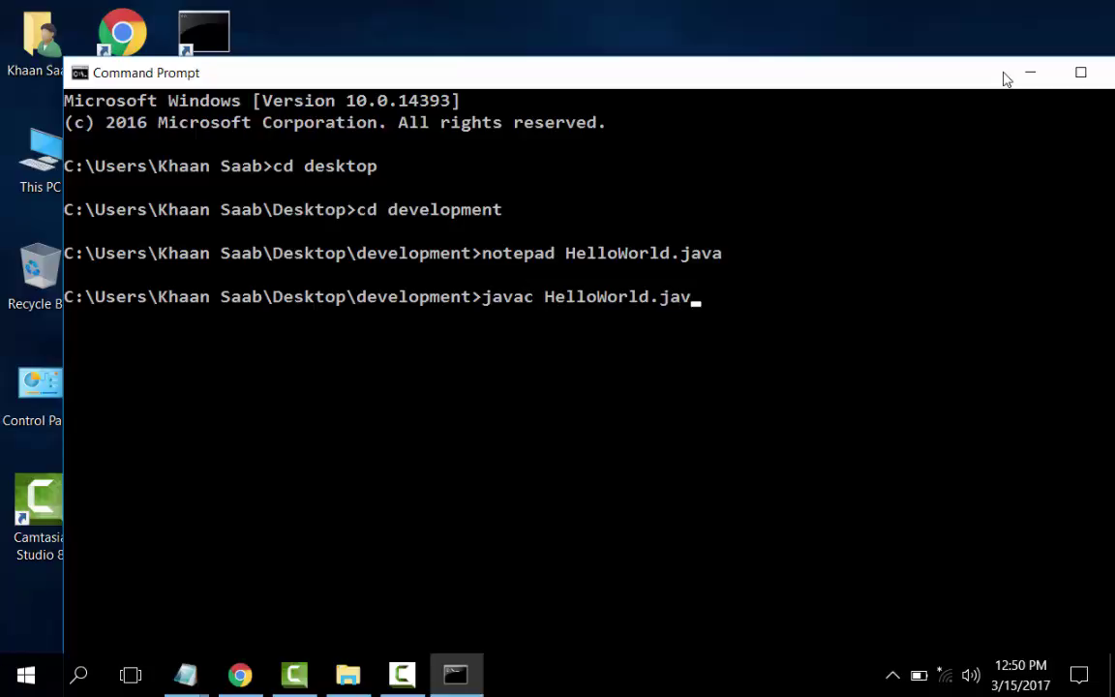
type("a")
key("Return")
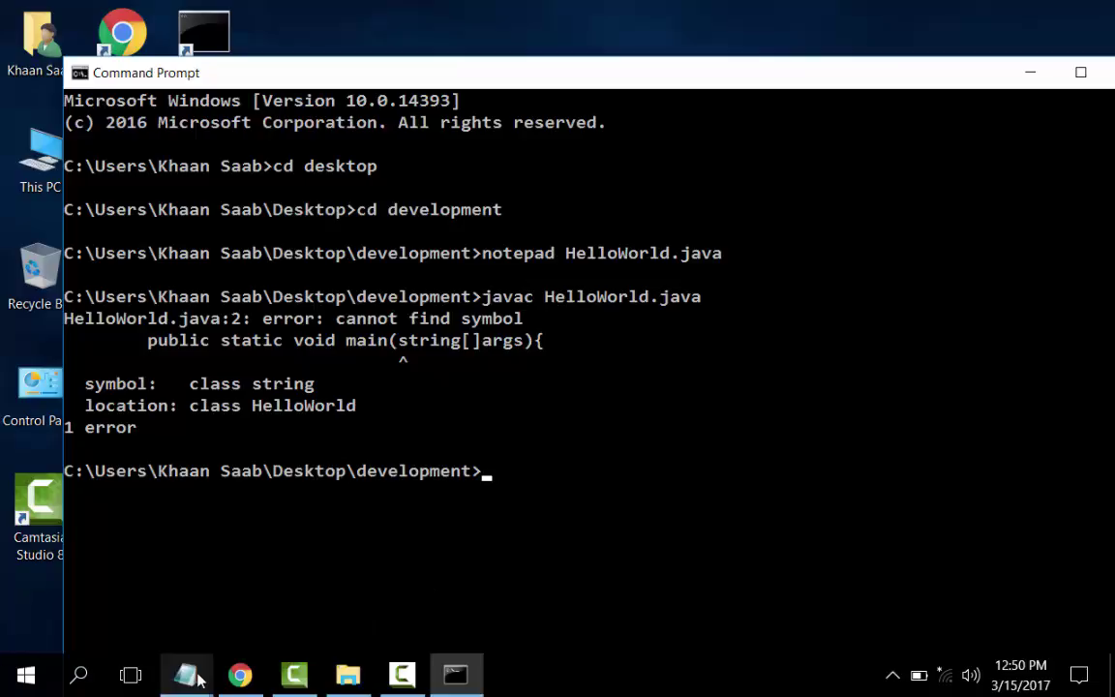
mouse_move(185, 675)
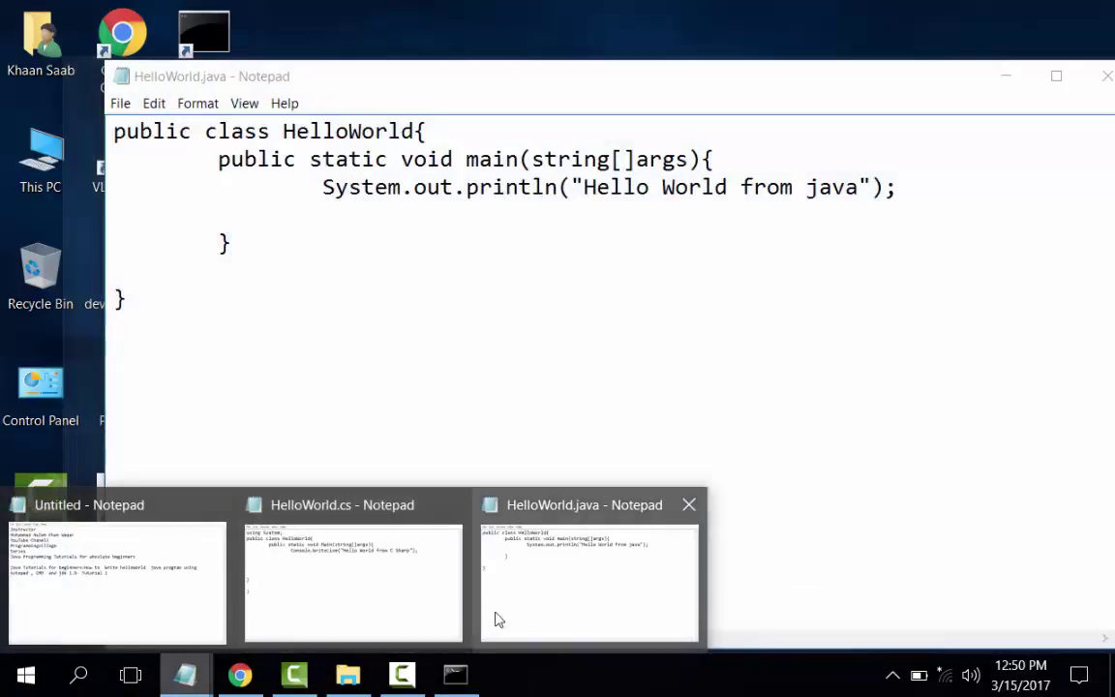
- In Notepad, change string to String in the main method signature
left_click(497, 609)
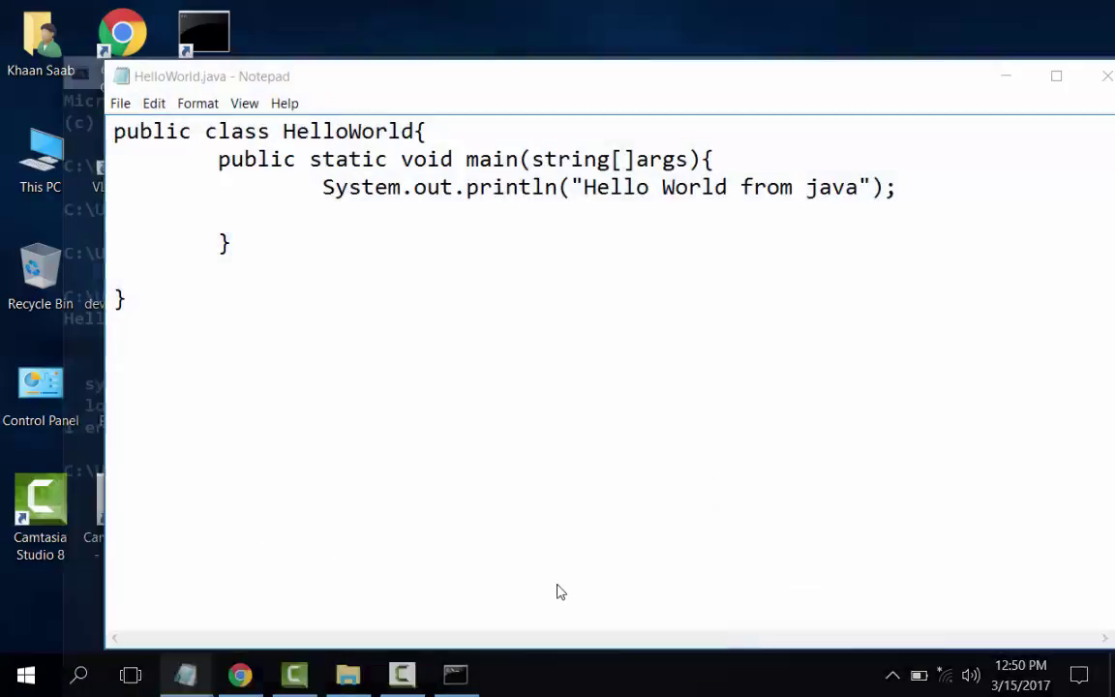
left_click(543, 162)
key("BackSpace")
type("S")
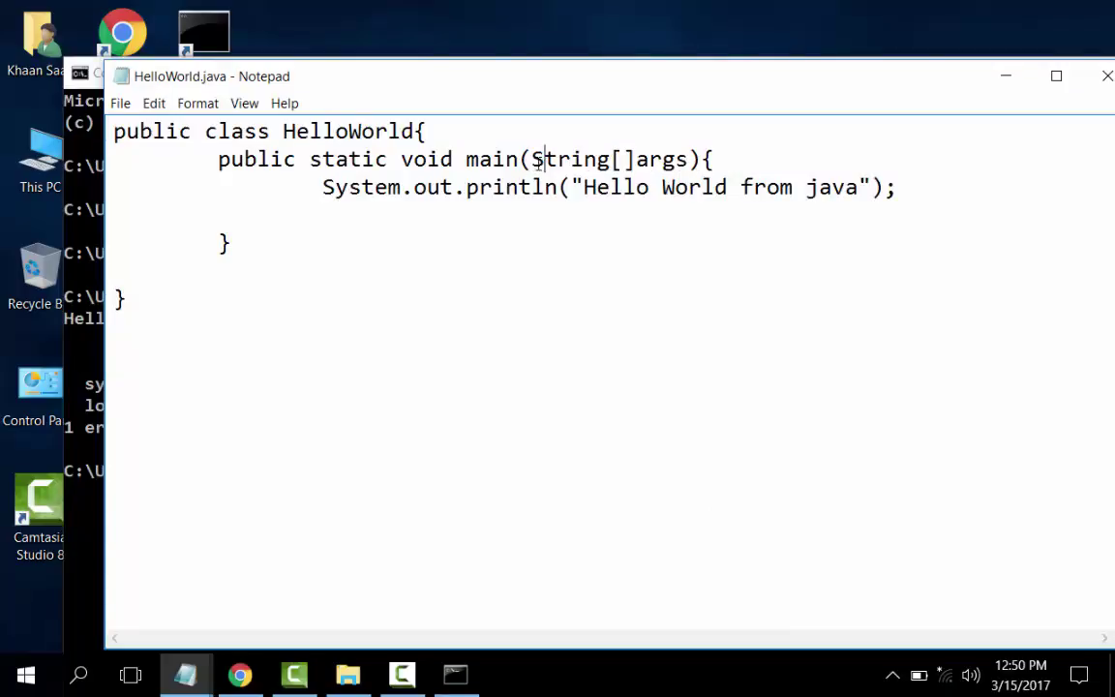
- Recompile HelloWorld.java successfully and run dir to confirm HelloWorld.class exists
left_click(459, 684)
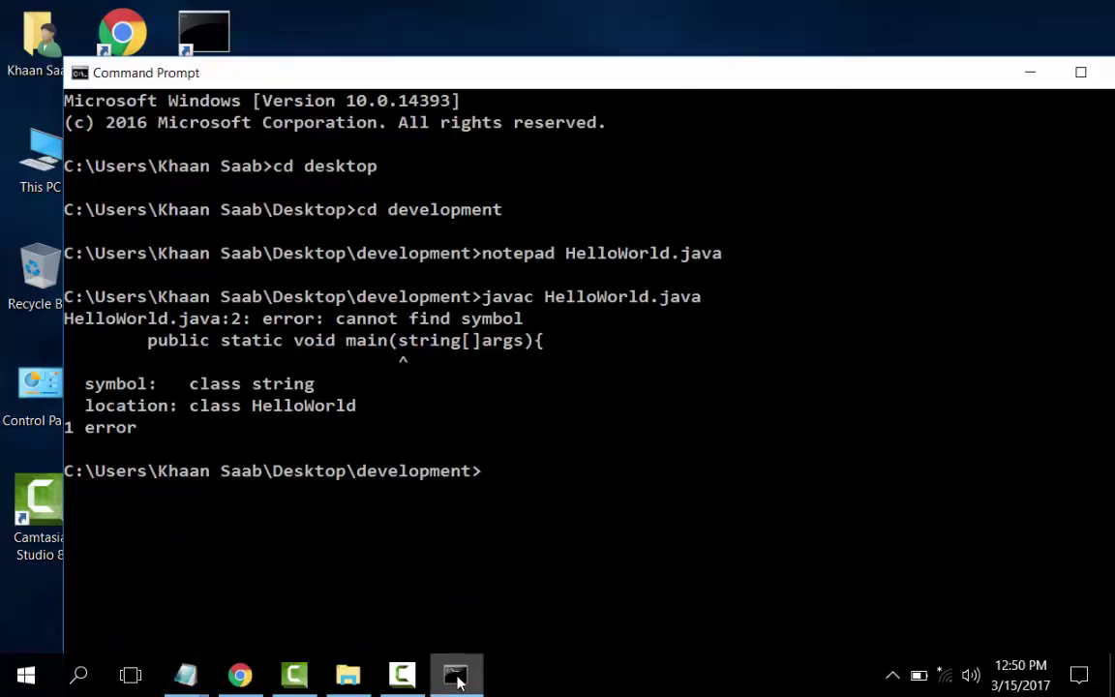
key("Up")
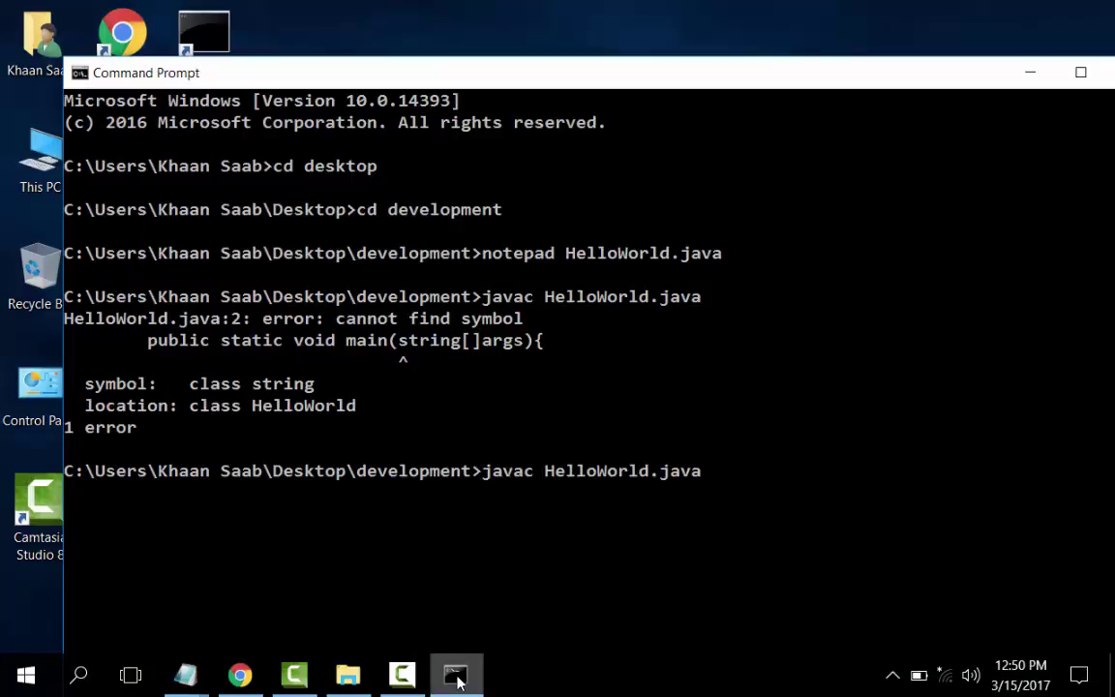
key("Return")
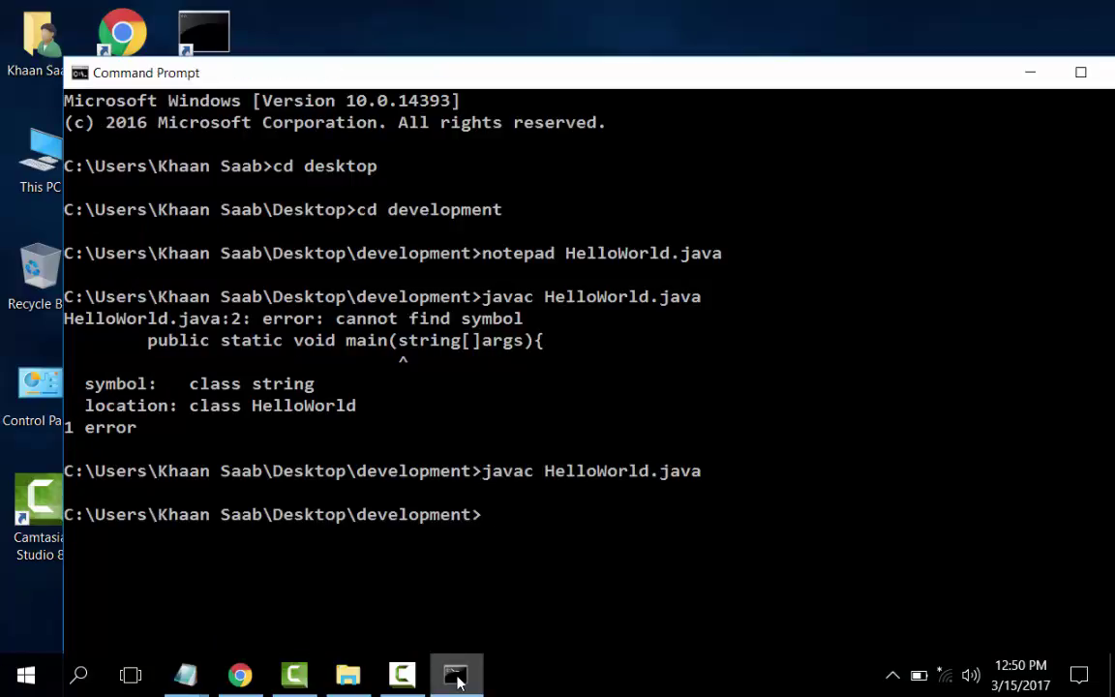
type("ja")
type("va")
key("BackSpace")
key("BackSpace")
key("BackSpace")
key("BackSpace")
type("dir")
key("Return")
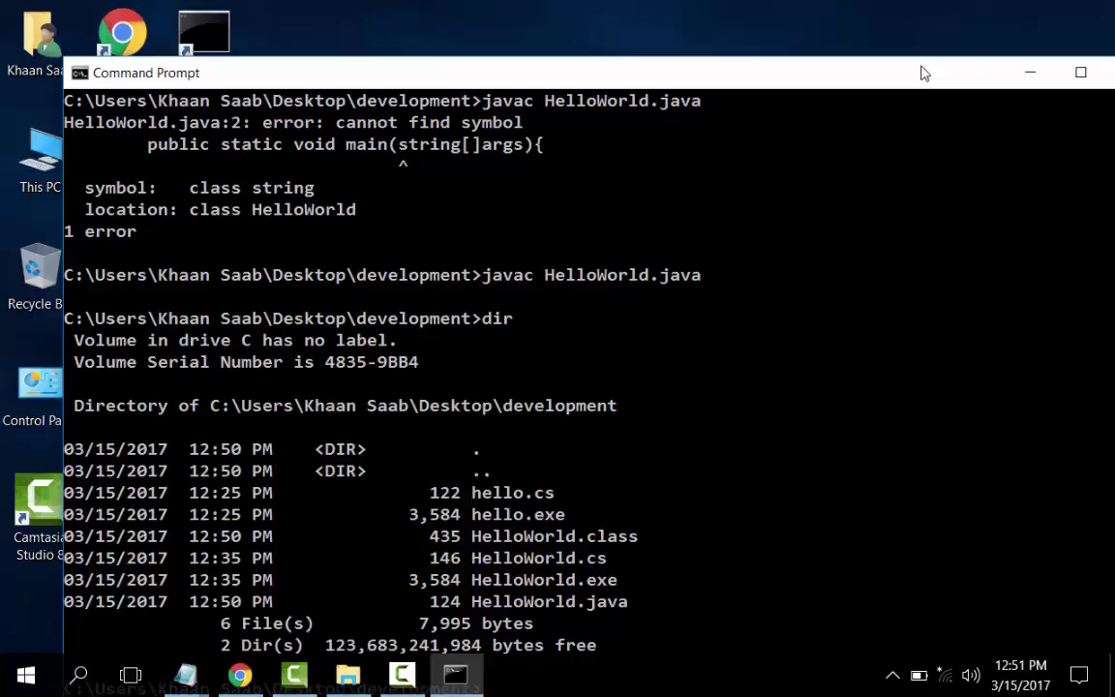
- Clear the console with cls and run java HelloWorld, which prints 'Hello World from java'
left_click_drag(924, 73, 910, 16)
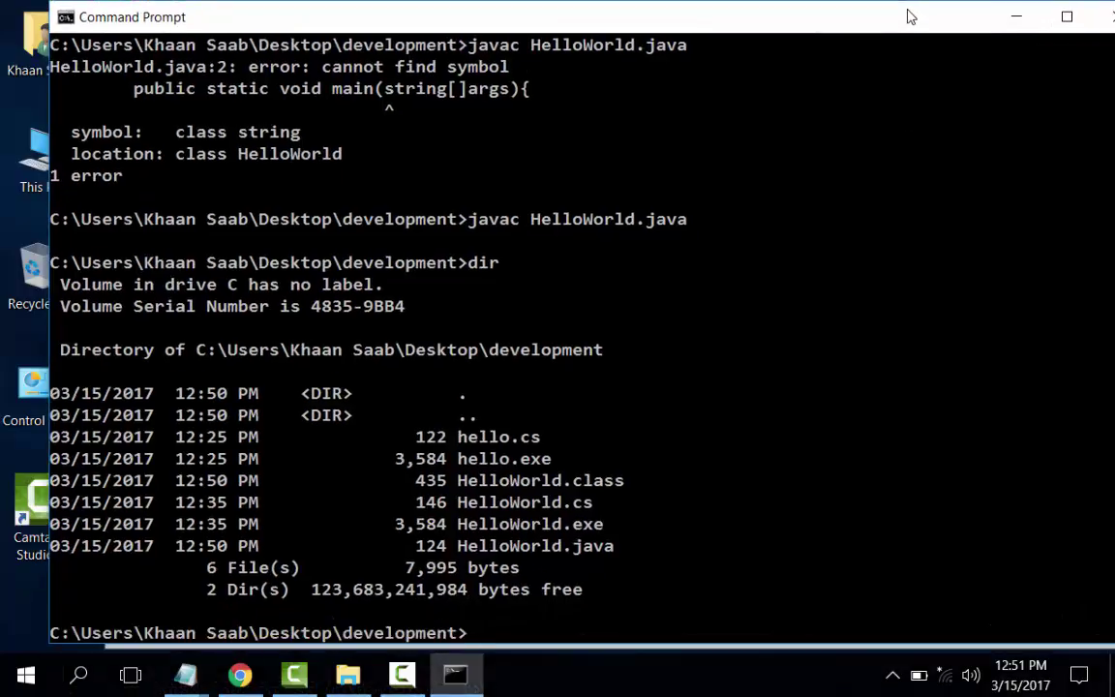
type("cls")
key("Return")
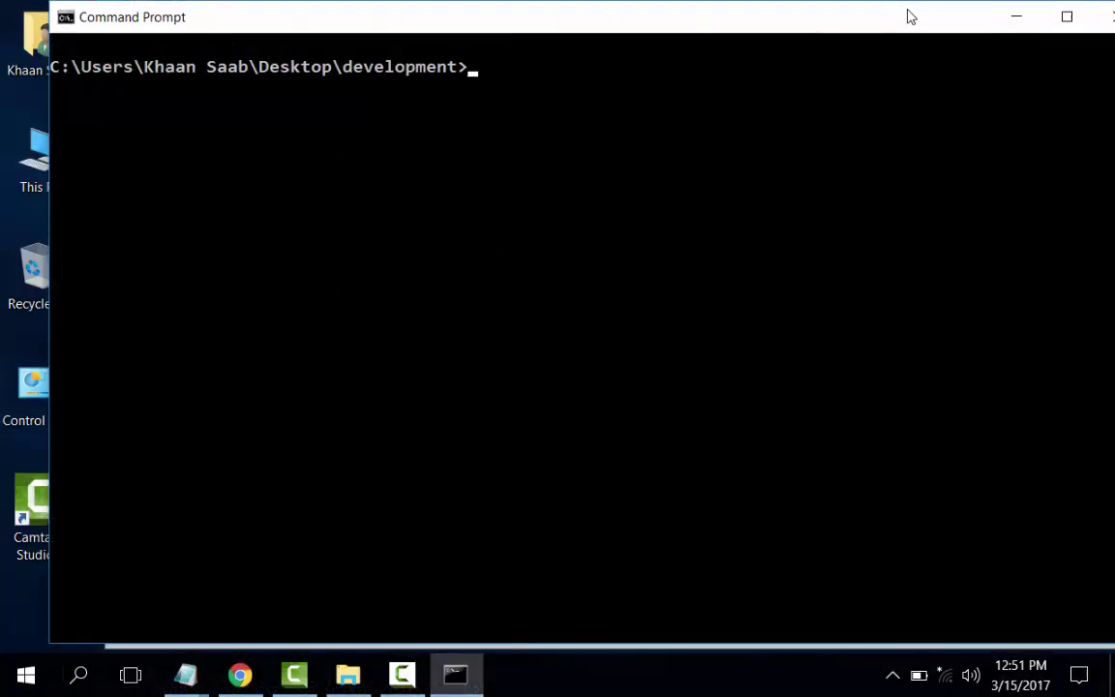
type("jav")
type("a")
type(" He")
type("lloW")
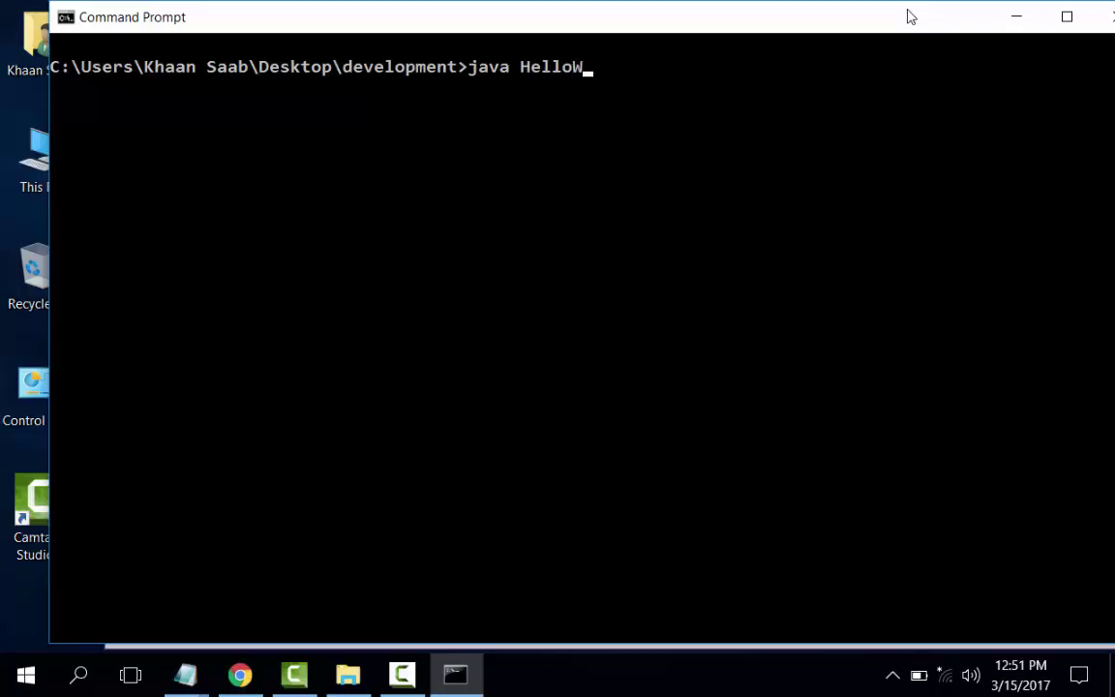
type("or")
type("ld")
key("Return")
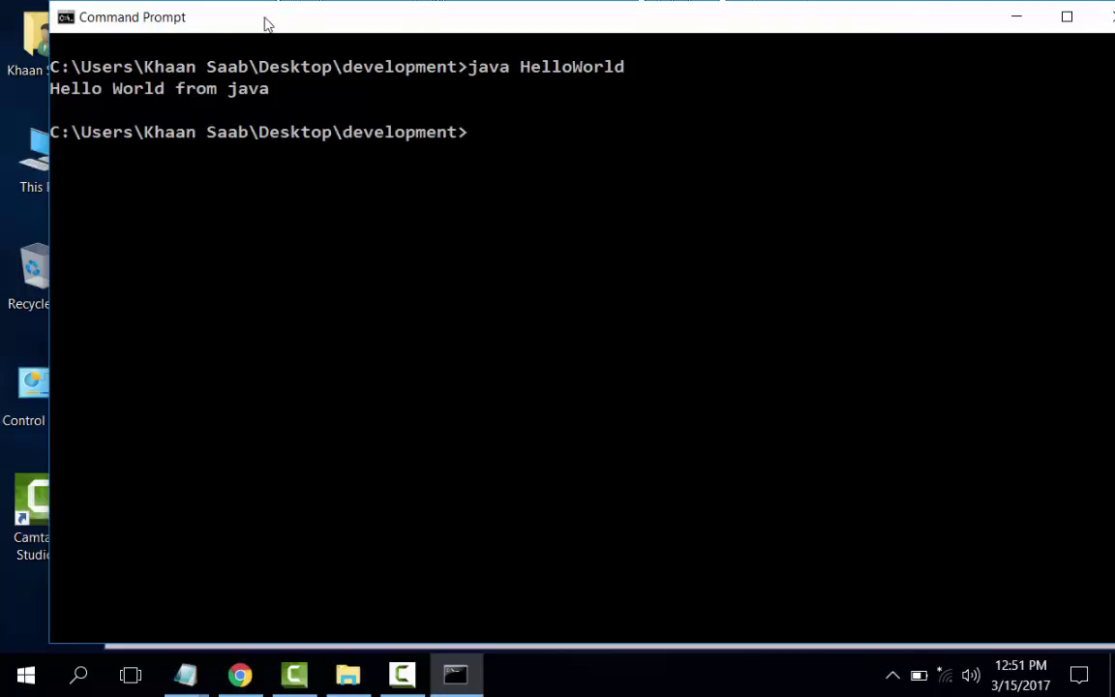
mouse_move(51, 86)
left_mouse_down()
mouse_move(241, 92)
mouse_move(290, 120)
left_mouse_up()
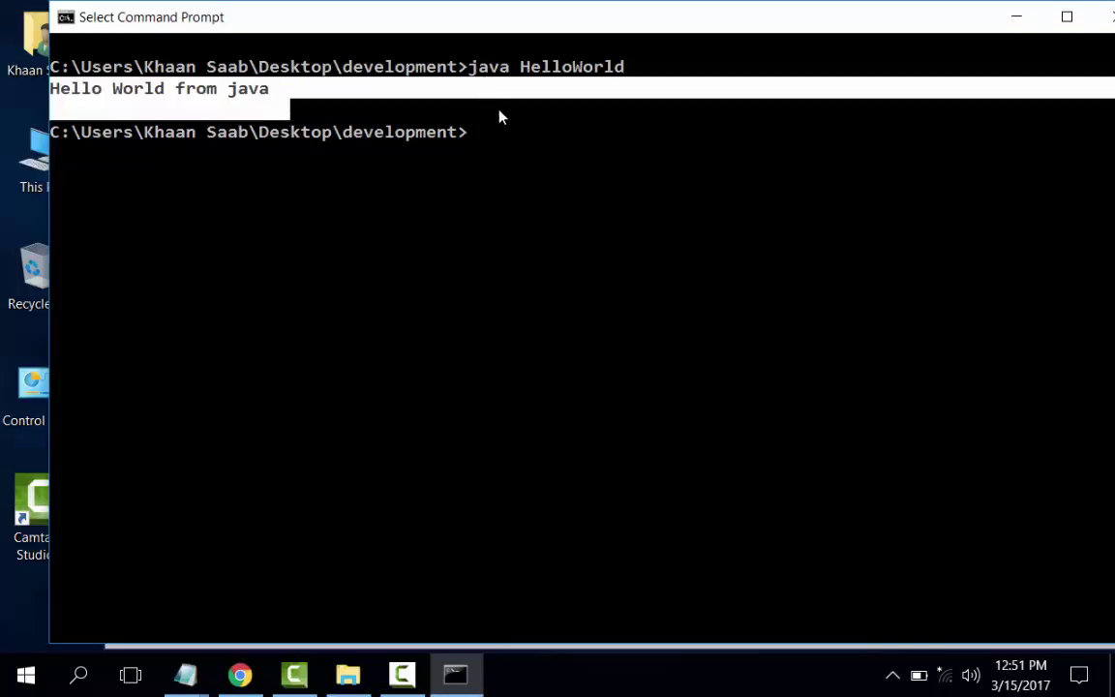
left_click(567, 133)
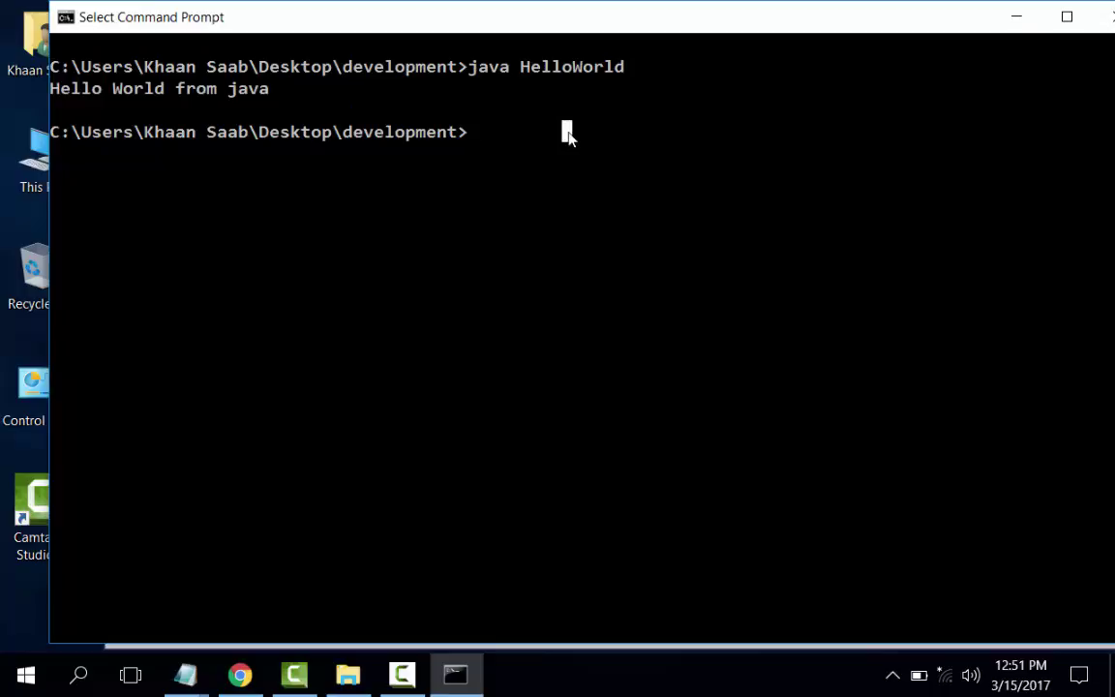